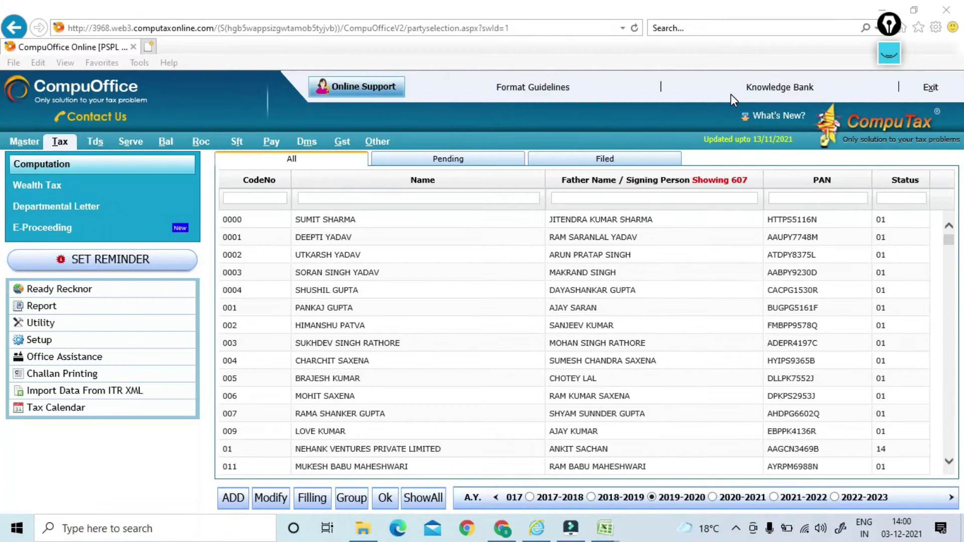
Step: Handwrite pink notes about the ITR form and GST over the client list, and clear all the ink
click(888, 52)
mouse_move(890, 103)
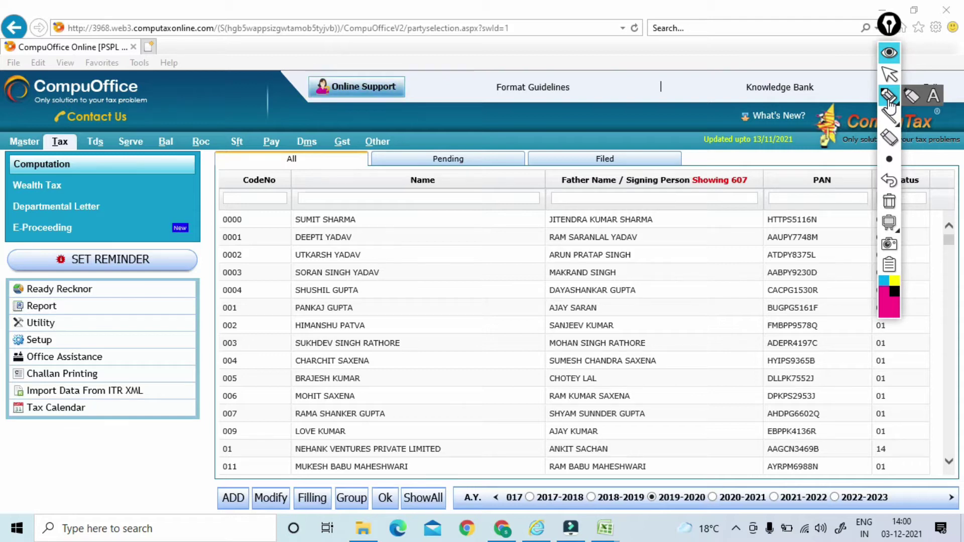
mouse_move(459, 121)
mouse_down()
mouse_move(465, 105)
mouse_move(484, 108)
mouse_move(502, 86)
mouse_move(497, 58)
mouse_move(540, 66)
mouse_move(582, 45)
mouse_move(590, 30)
mouse_move(592, 40)
mouse_move(617, 25)
mouse_move(531, 84)
mouse_up()
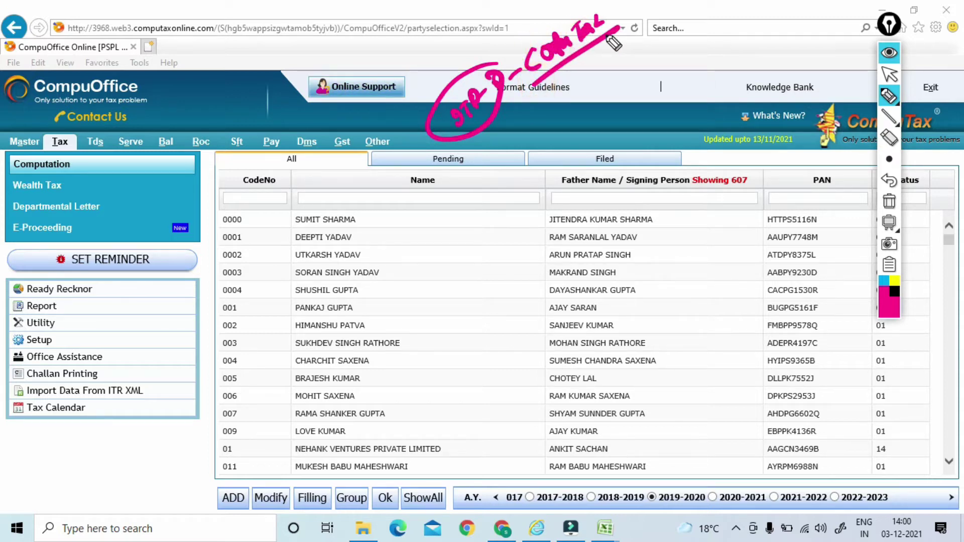
mouse_move(424, 108)
mouse_down()
mouse_move(484, 52)
mouse_move(448, 157)
mouse_move(510, 176)
mouse_move(469, 163)
mouse_move(483, 157)
mouse_move(494, 173)
mouse_move(477, 196)
mouse_move(517, 132)
mouse_move(507, 173)
mouse_move(554, 136)
mouse_move(568, 111)
mouse_move(578, 133)
mouse_move(584, 80)
mouse_move(572, 135)
mouse_up()
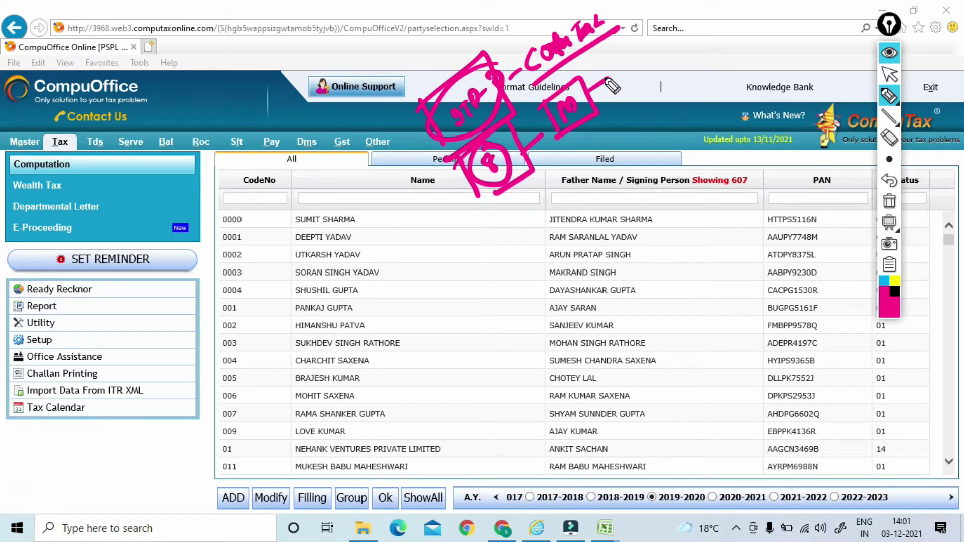
mouse_move(467, 242)
mouse_down()
mouse_move(469, 262)
mouse_move(493, 229)
mouse_move(555, 215)
mouse_move(557, 193)
mouse_up()
mouse_move(595, 164)
mouse_down()
mouse_move(593, 178)
mouse_move(608, 150)
mouse_up()
mouse_move(592, 166)
mouse_down()
mouse_move(604, 163)
mouse_move(614, 131)
mouse_up()
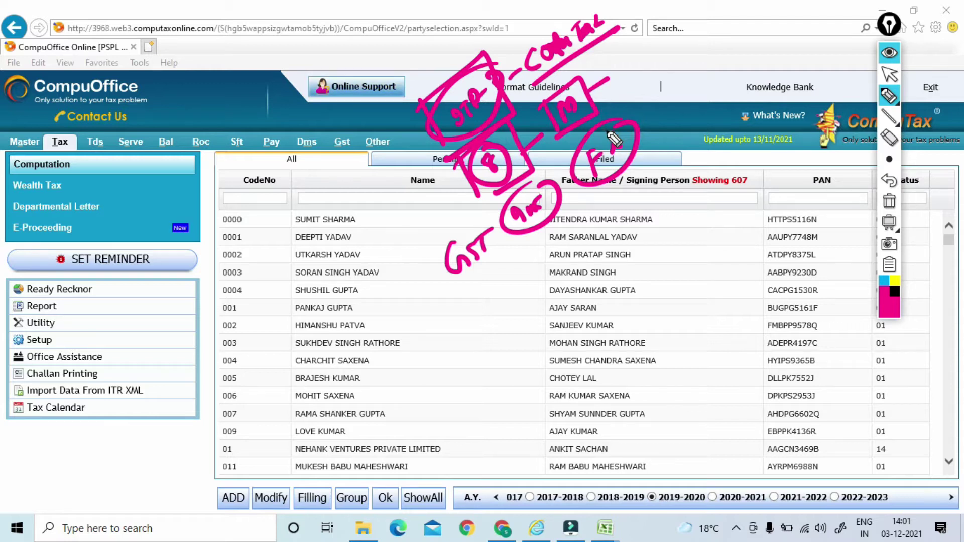
click(888, 201)
click(884, 76)
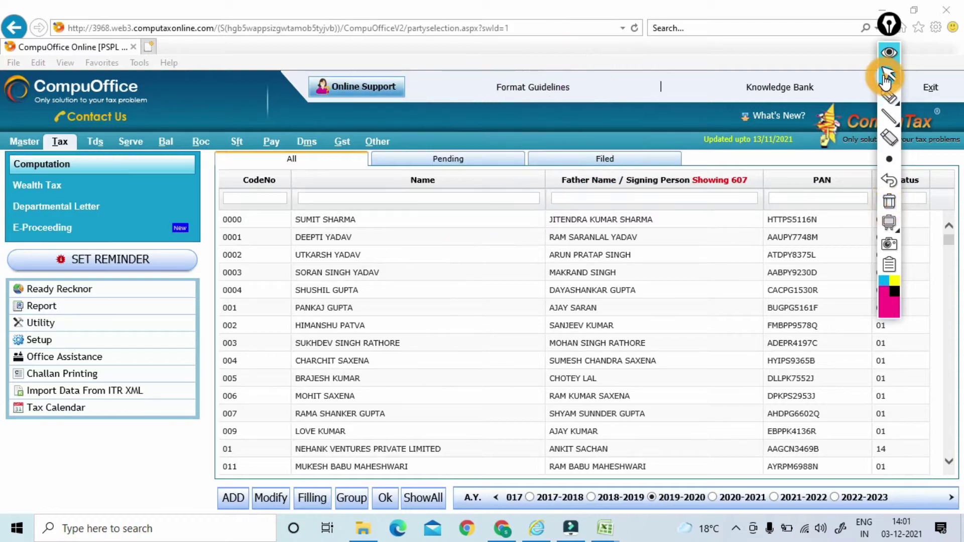
click(339, 196)
text(de)
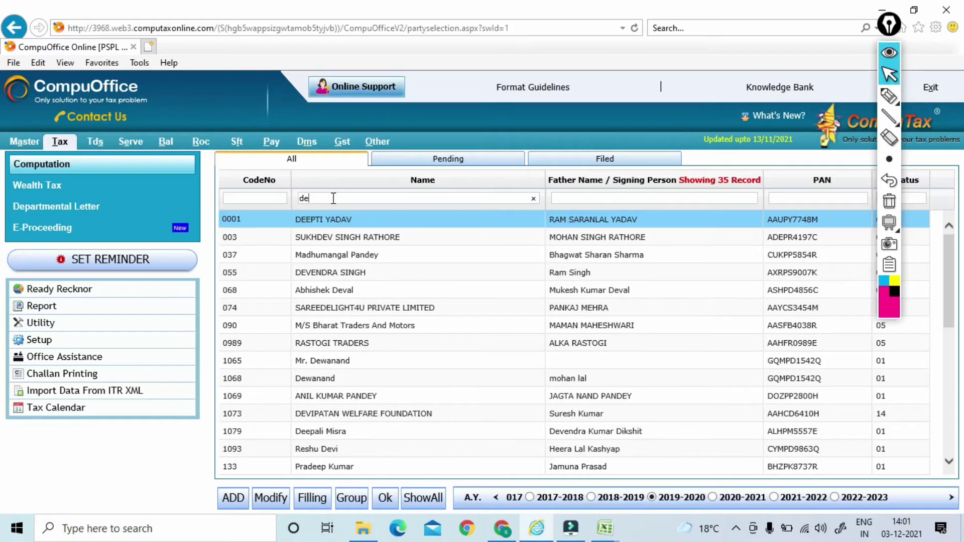
text(v)
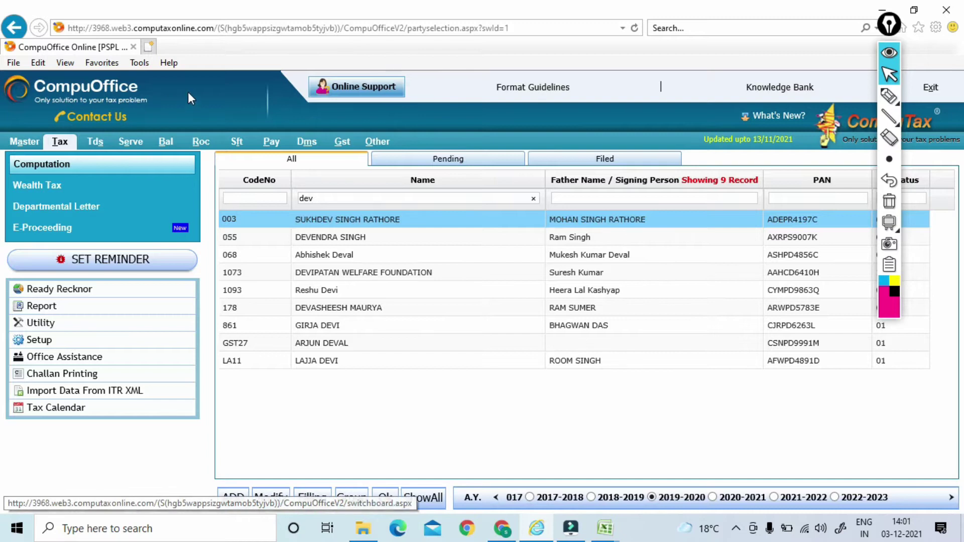
drag(883, 24, 843, 25)
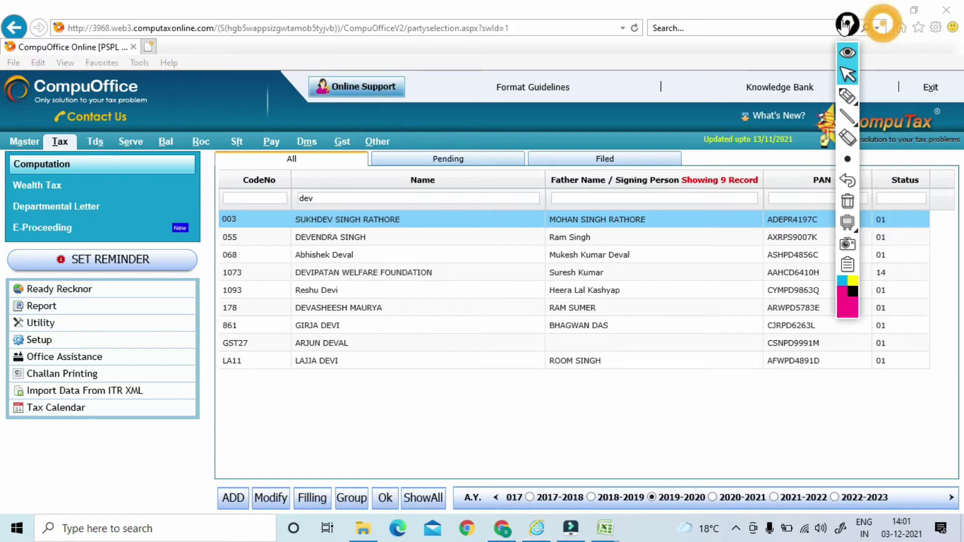
click(930, 87)
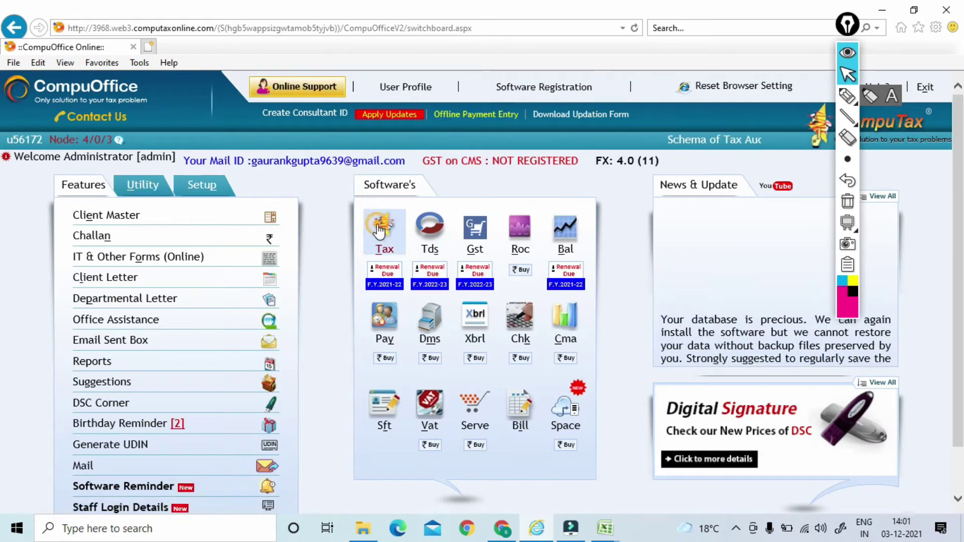
Step: Load the Tax client list, filter the names by "dev" and open Devipatan Welfare Foundation's computation
click(379, 231)
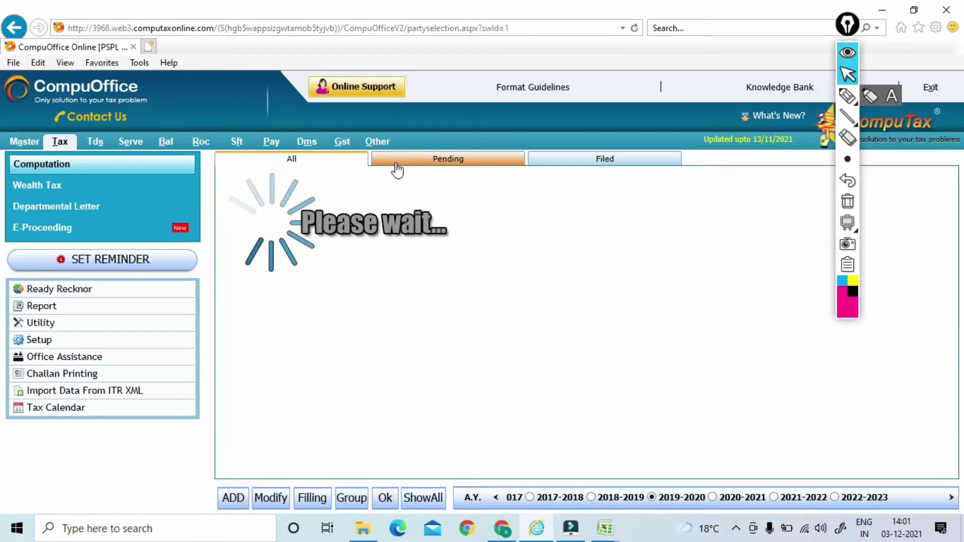
click(323, 200)
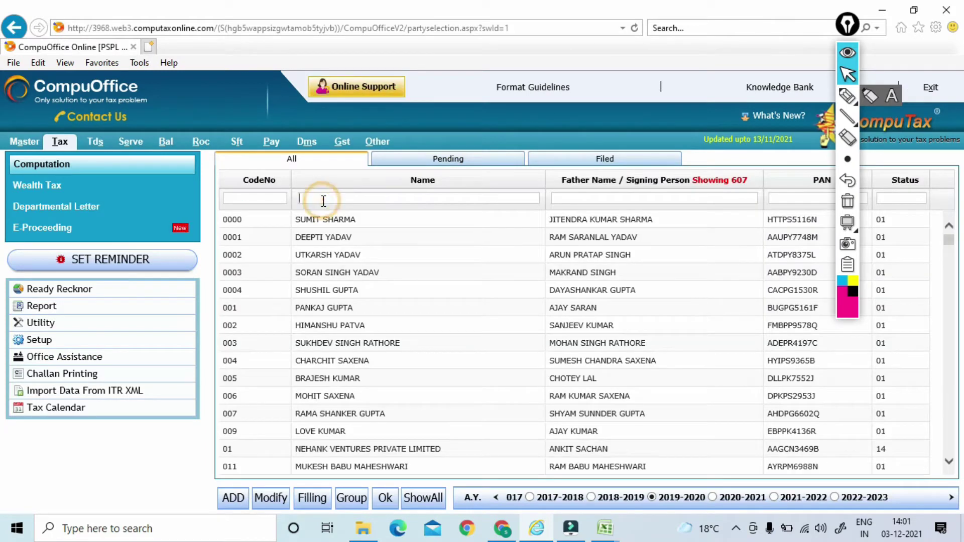
text(dev)
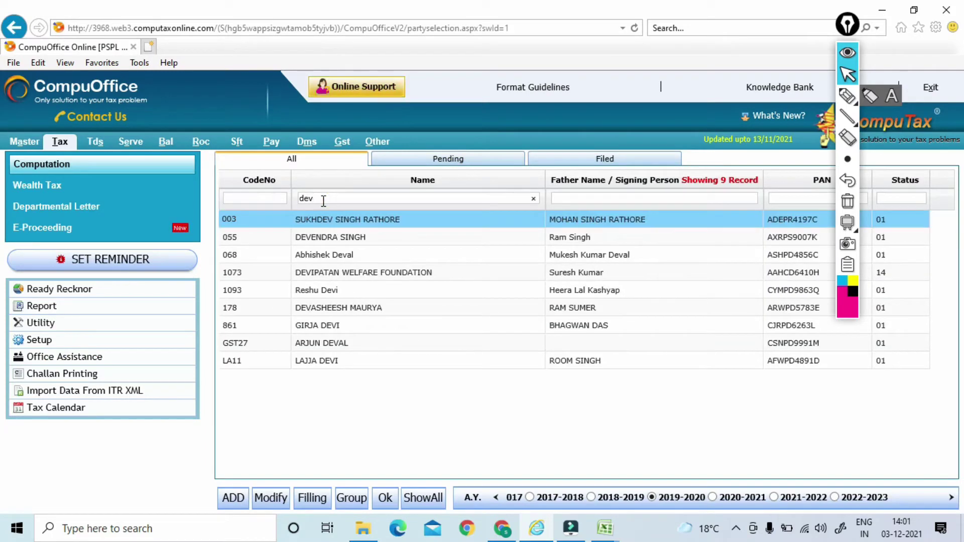
click(313, 274)
click(315, 280)
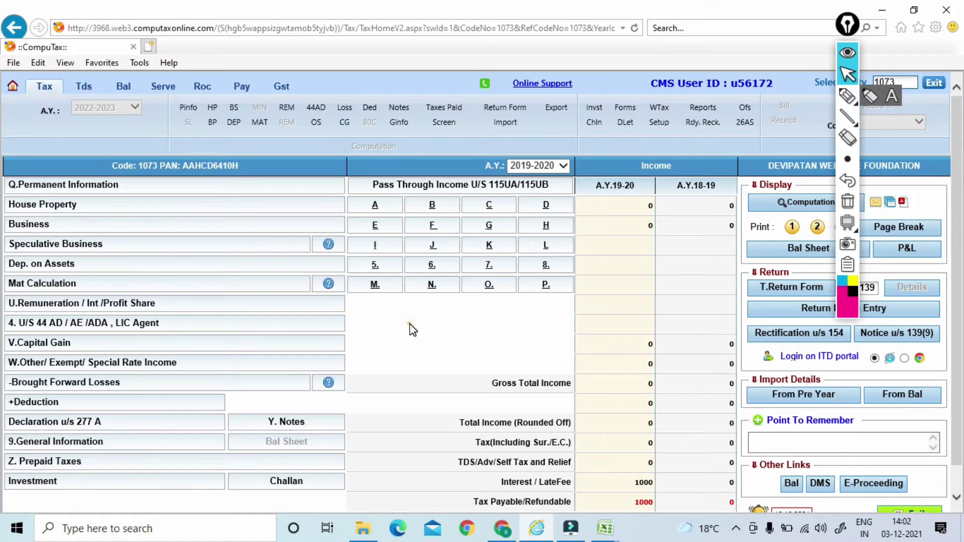
Step: Set the assessment year to 2021-2022 and open the company's Permanent Information
click(562, 166)
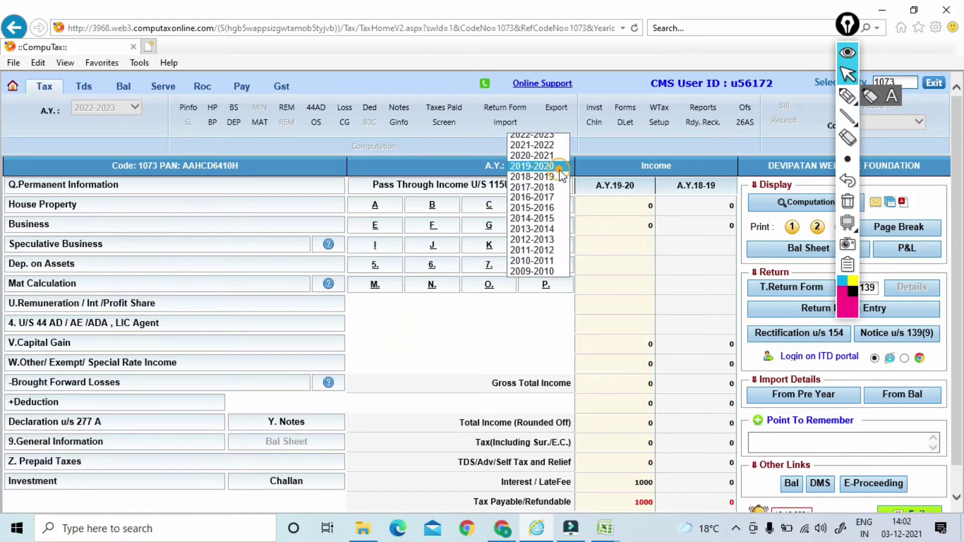
click(549, 146)
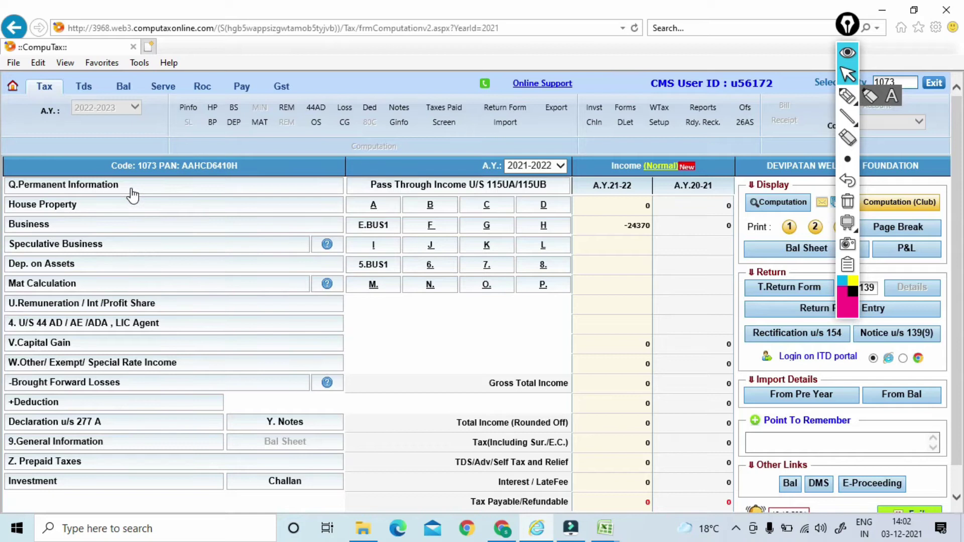
click(76, 187)
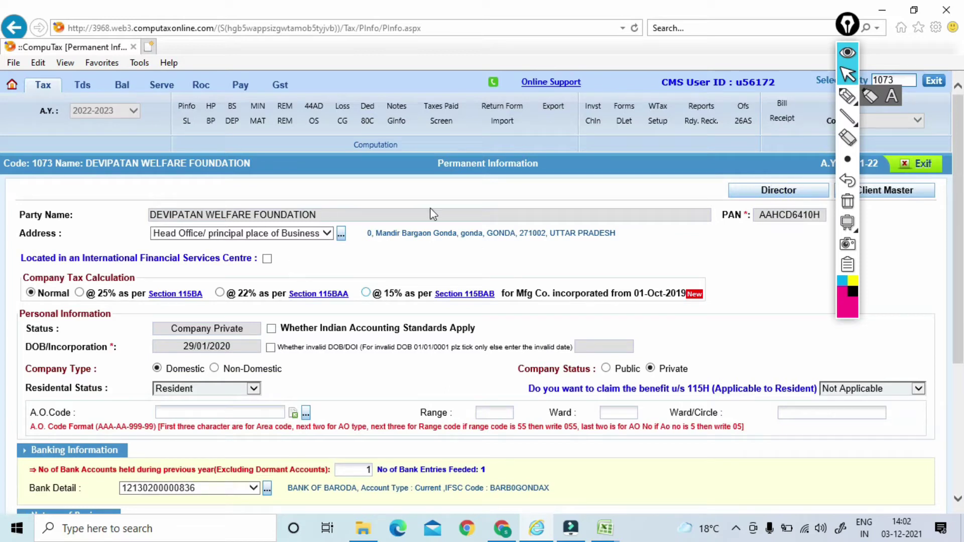
Step: Review both directors' PAN, address and DIN entries in the Director's Detail, and save and close it
click(766, 197)
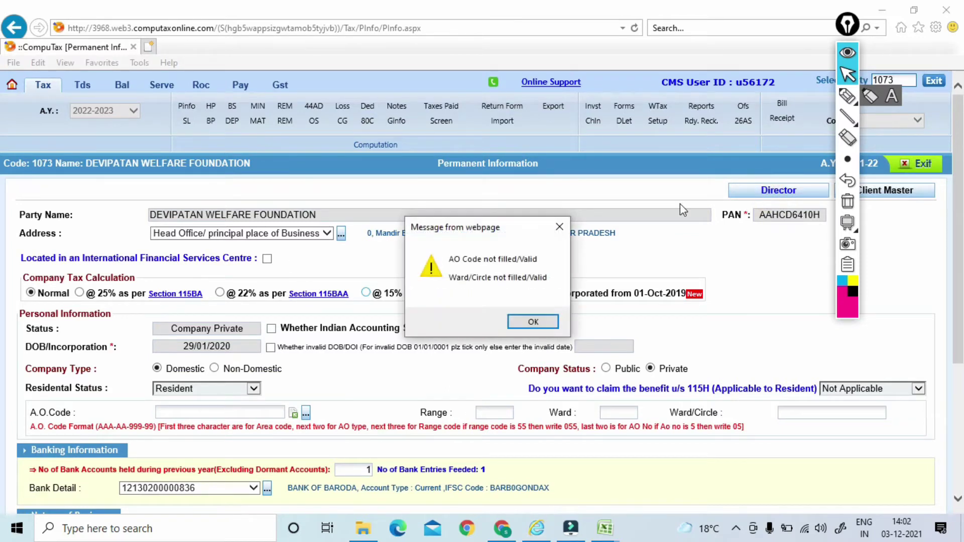
click(524, 324)
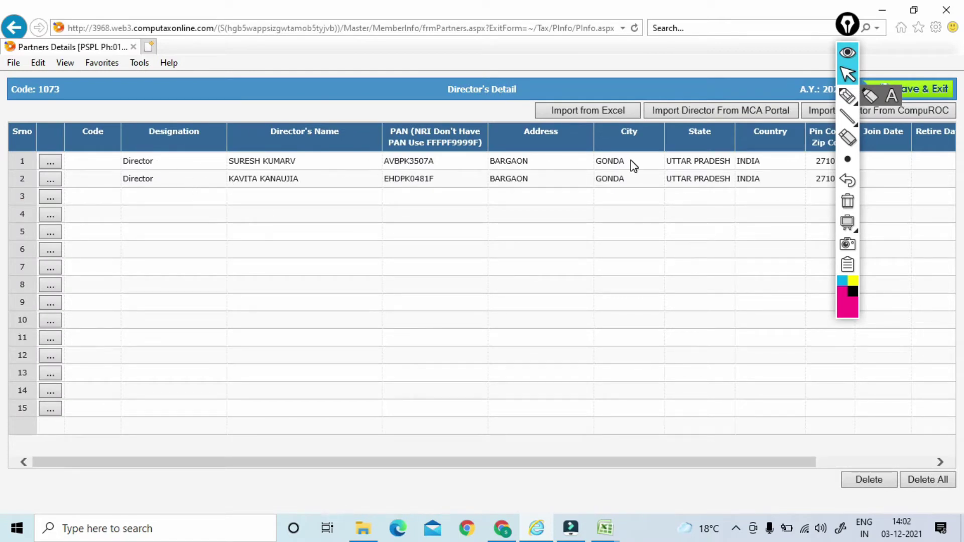
click(847, 24)
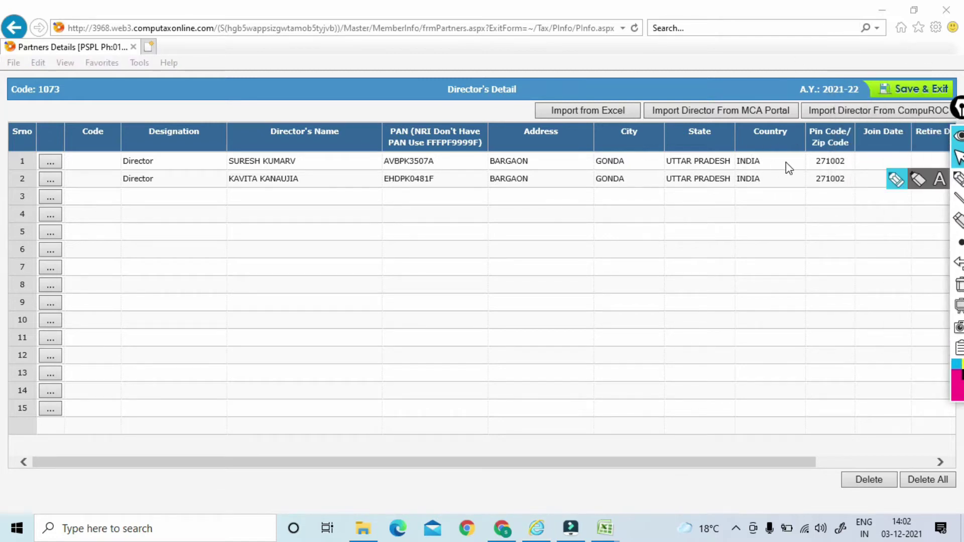
drag(580, 464, 731, 465)
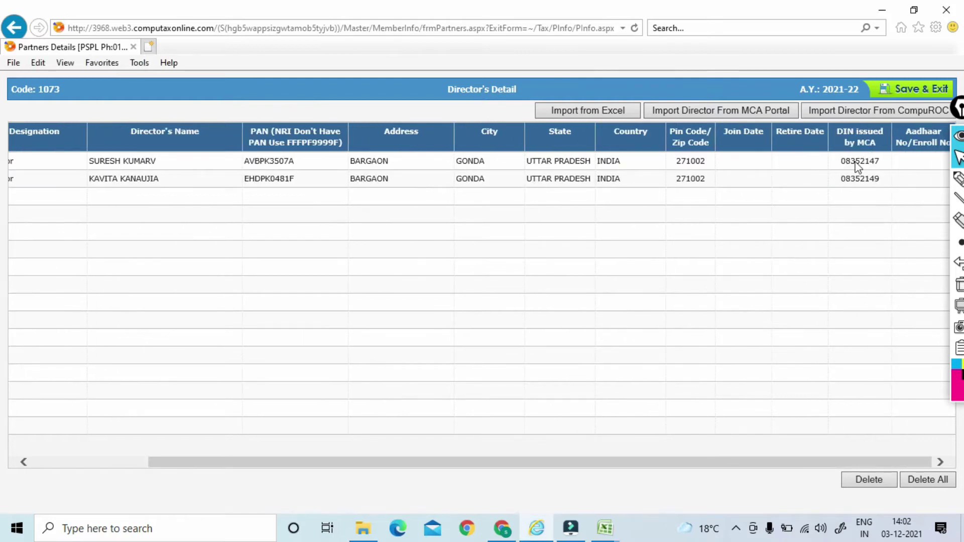
drag(705, 462, 458, 468)
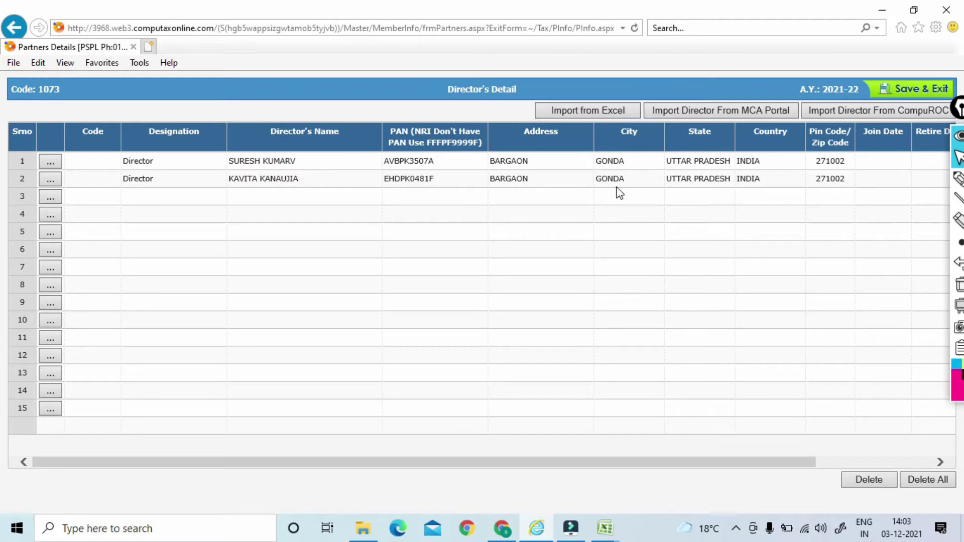
drag(510, 463, 671, 455)
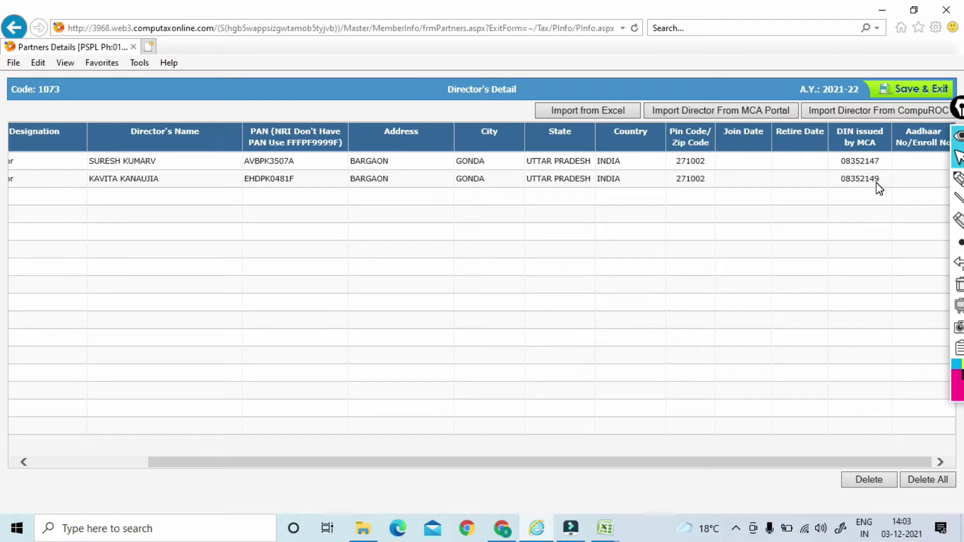
click(905, 97)
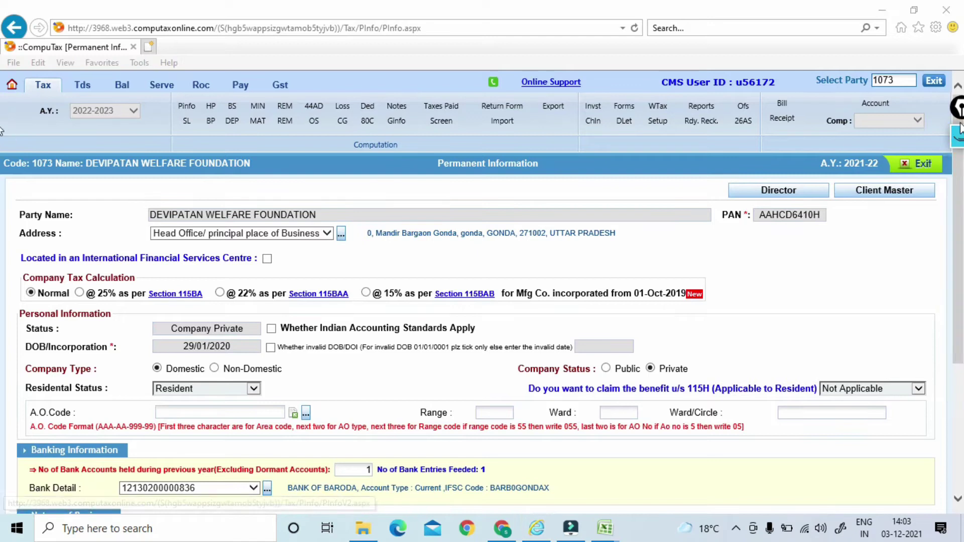
Step: Review the company status, bank, nature of audit and signing person entries in Permanent Information, and return to the computation
mouse_move(936, 103)
drag(960, 128, 961, 195)
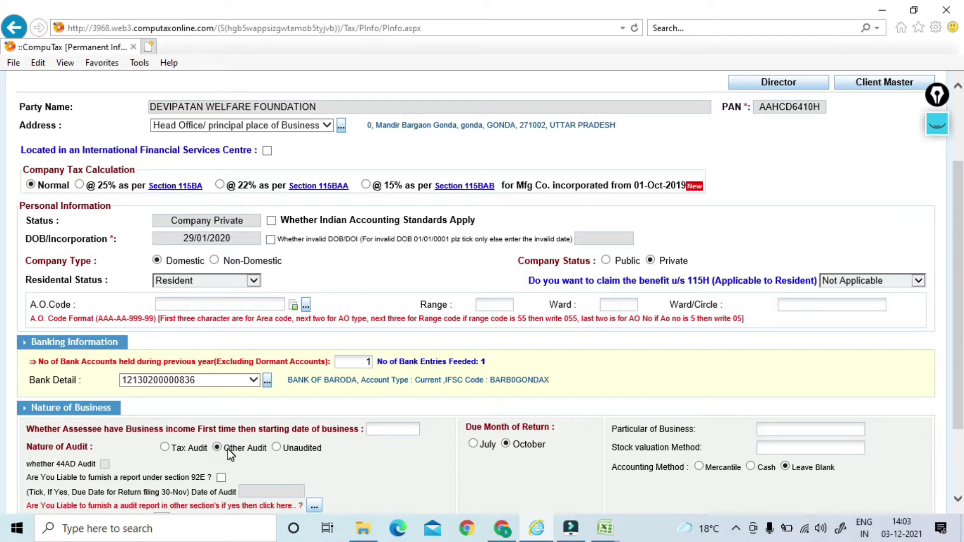
drag(959, 301, 960, 370)
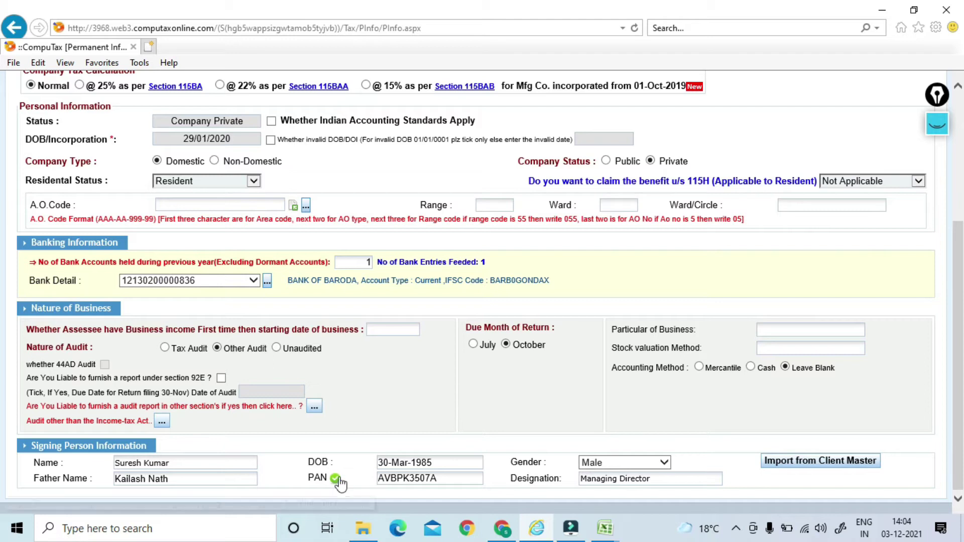
scroll(3, 301, up, 4)
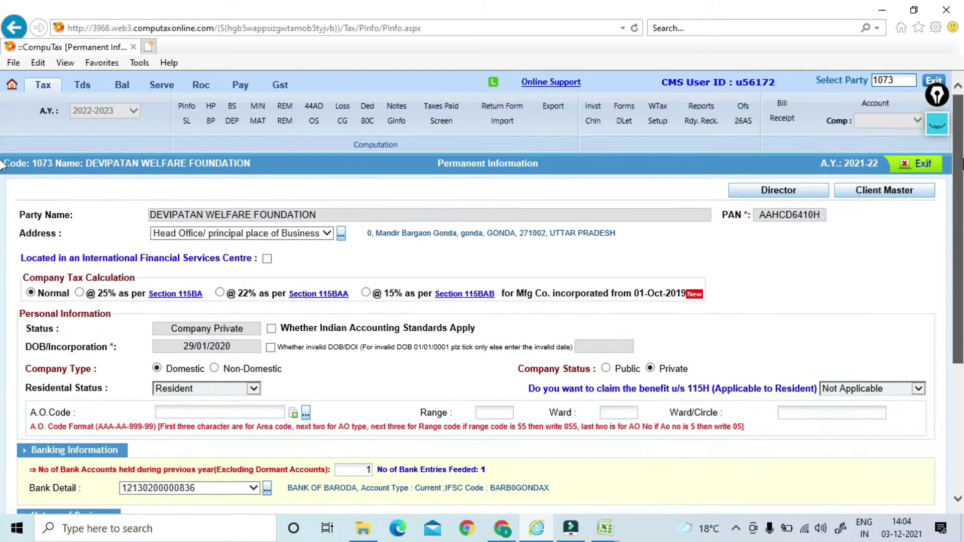
click(921, 164)
click(530, 322)
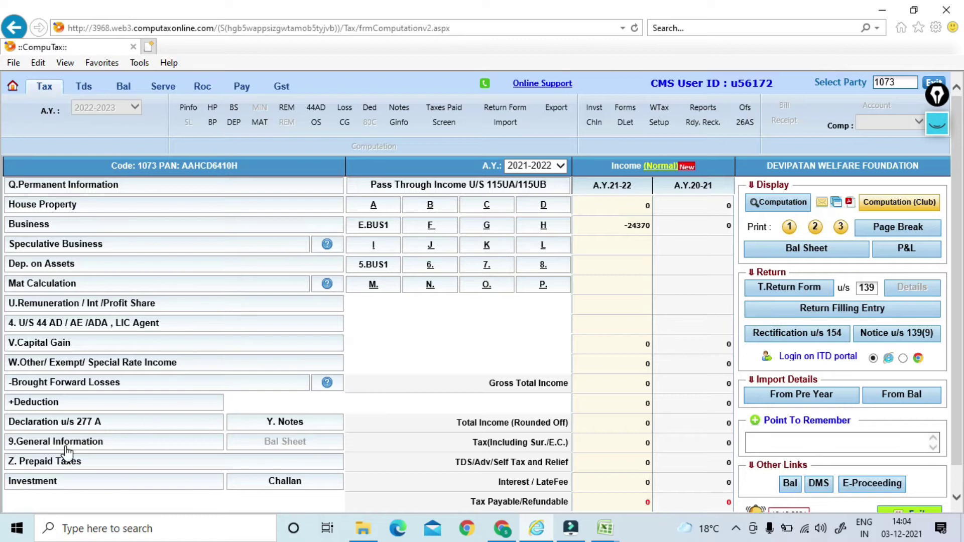
Step: Open the auditor's details within the General Information of the return filing data
click(40, 443)
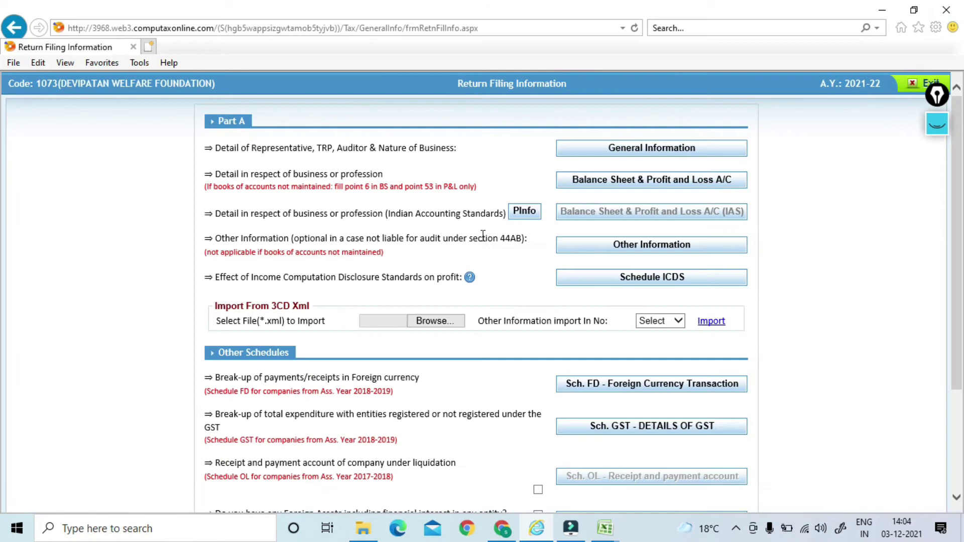
click(625, 151)
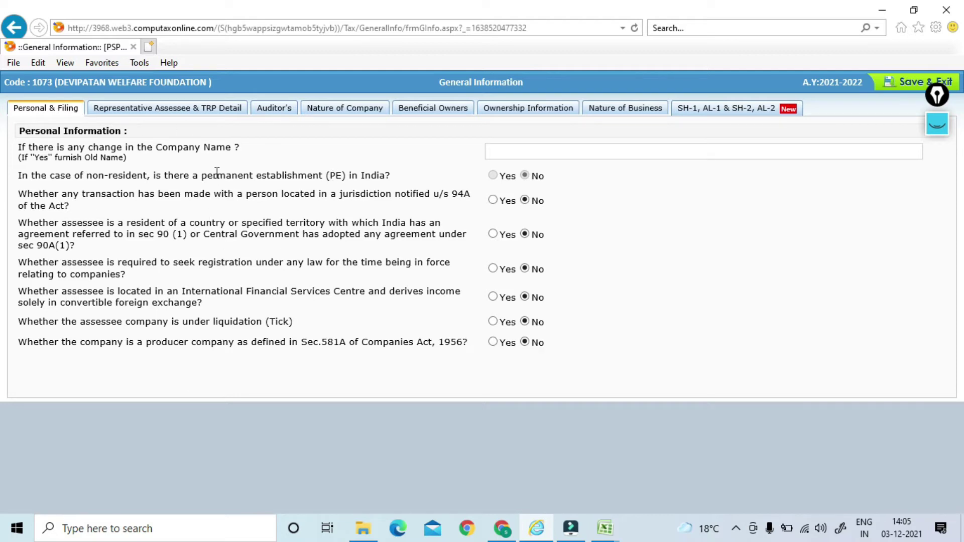
click(287, 111)
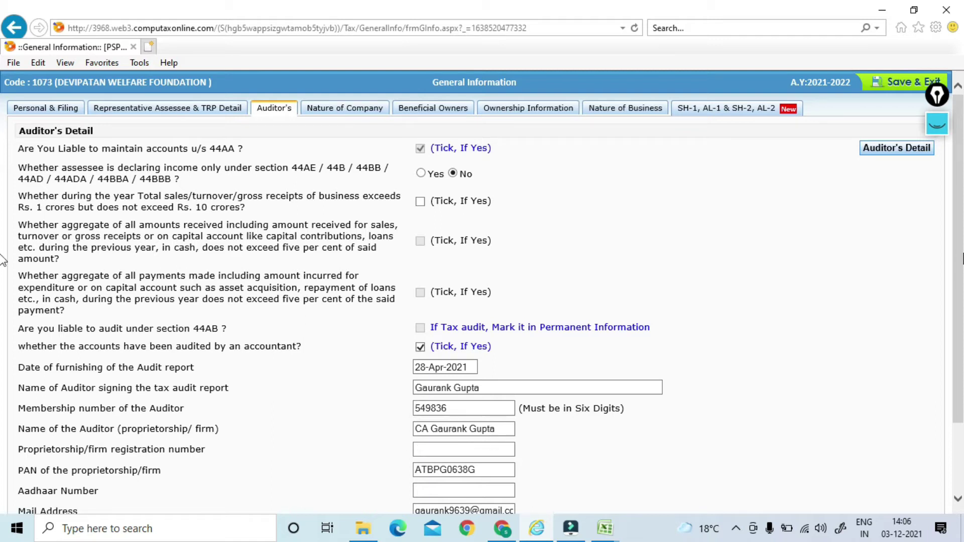
Step: Reselect the name of the auditor signing the tax audit report from the saved auditors to refill the auditor's details
scroll(688, 301, down, 2)
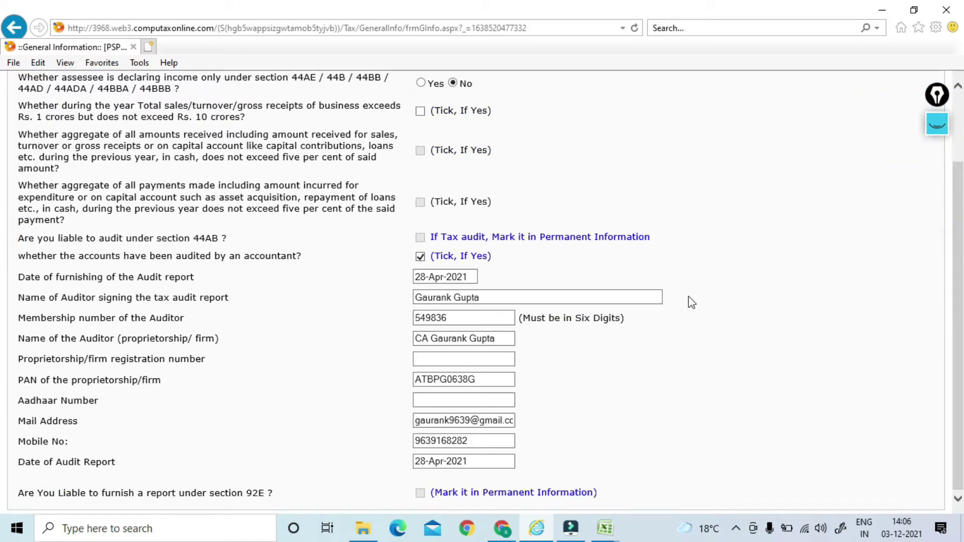
click(498, 297)
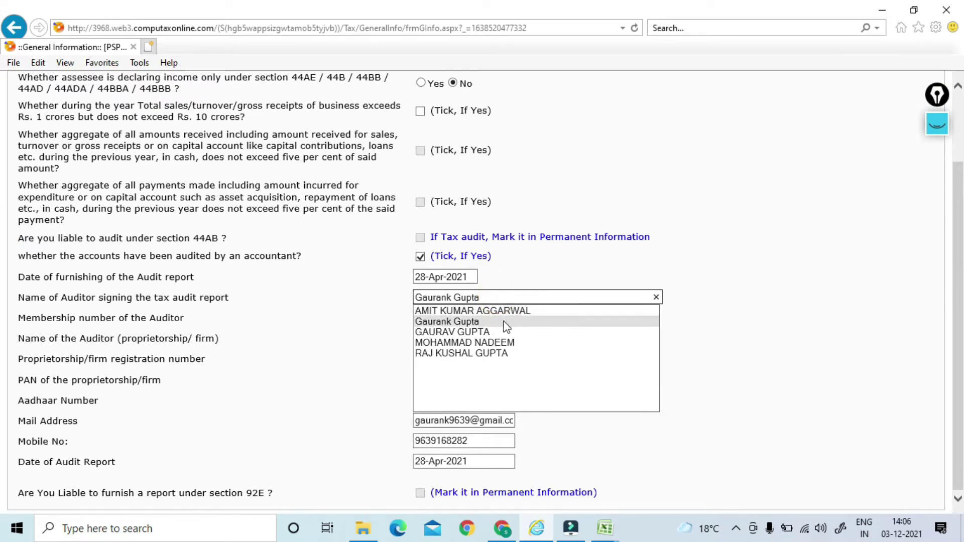
click(454, 325)
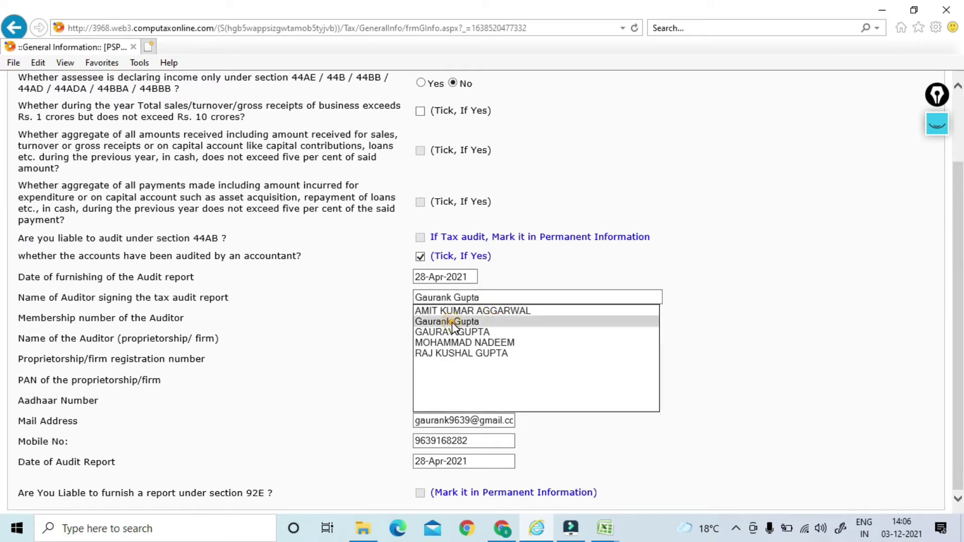
drag(832, 281, 634, 268)
click(705, 321)
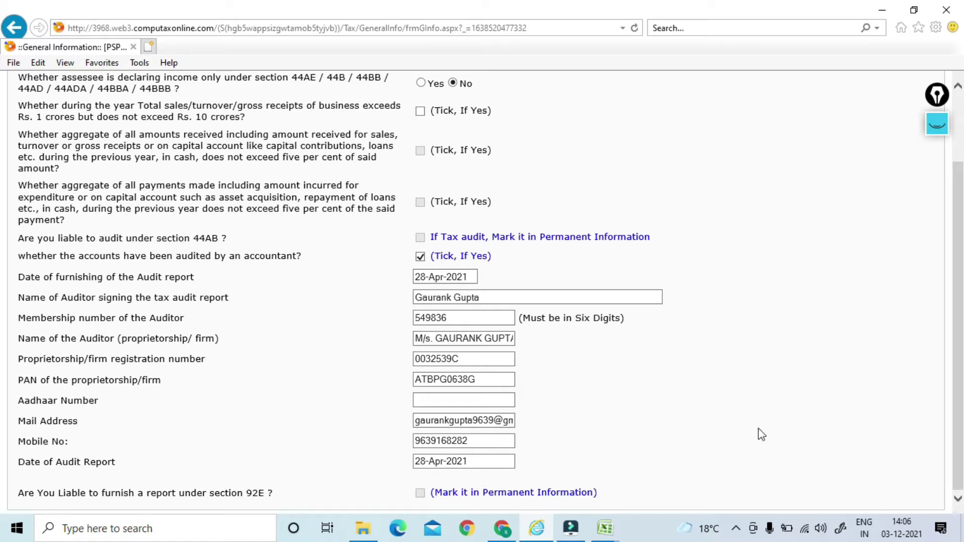
scroll(3, 374, up, 3)
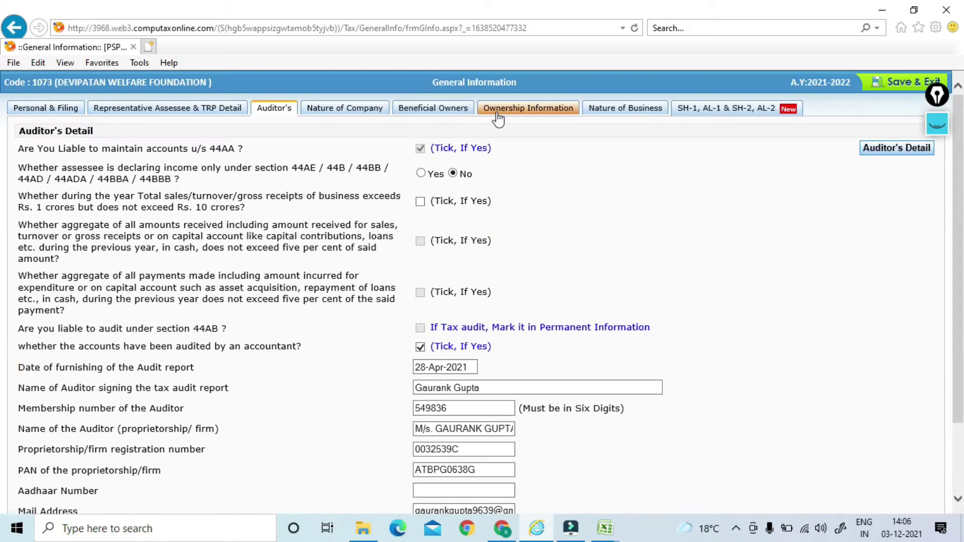
Step: Review the nature of company, beneficial owners and ownership information in the General Information
click(355, 111)
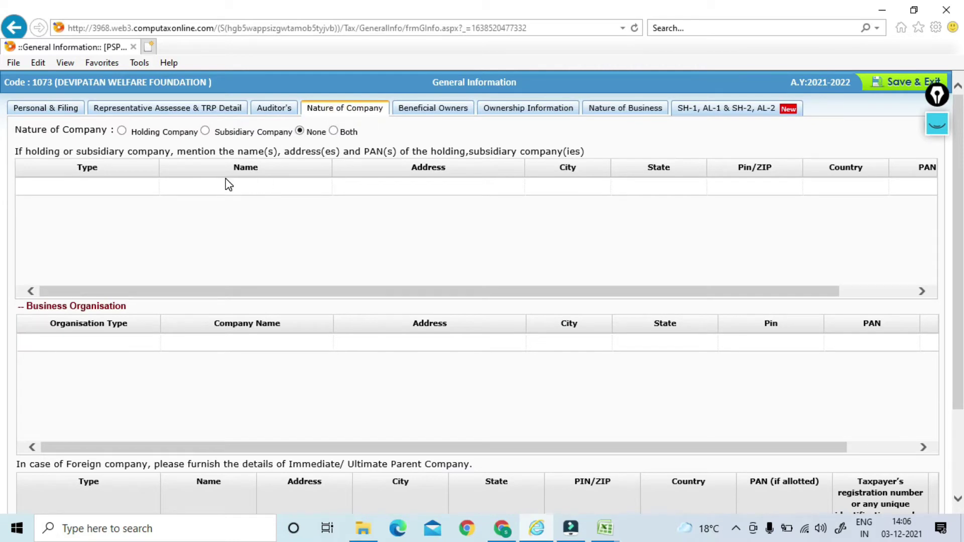
click(425, 118)
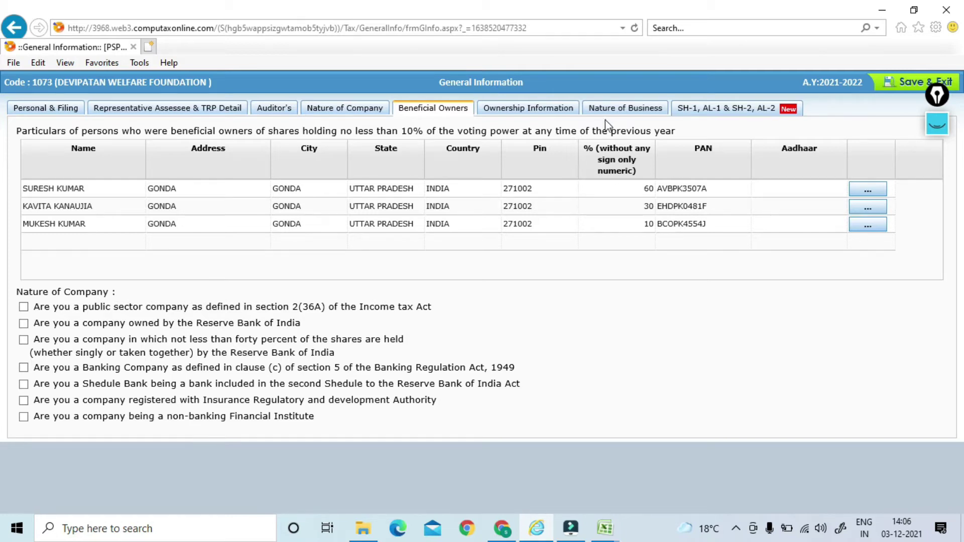
click(536, 110)
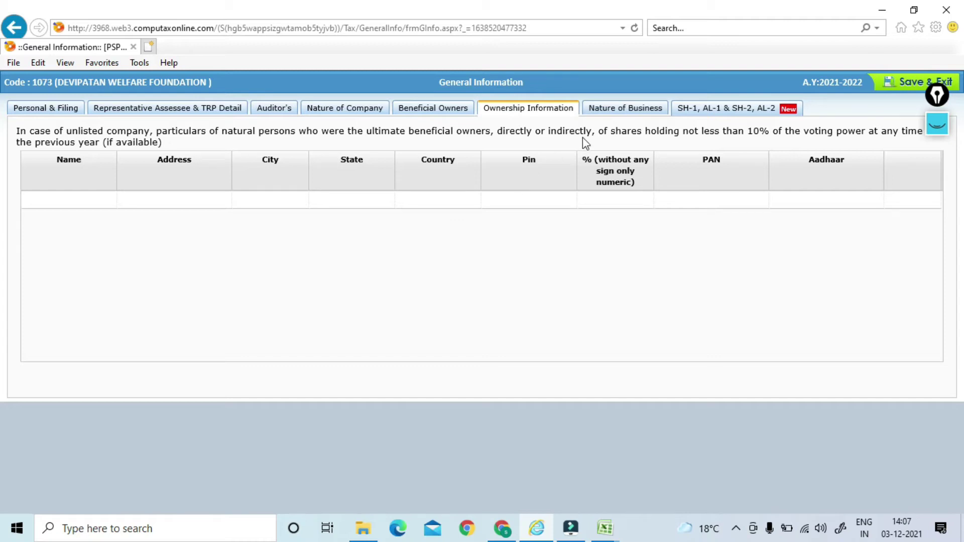
Step: Look through the sub sector choices of the Social and Community Work business, keeping Other Social or community service n.e.c
click(610, 116)
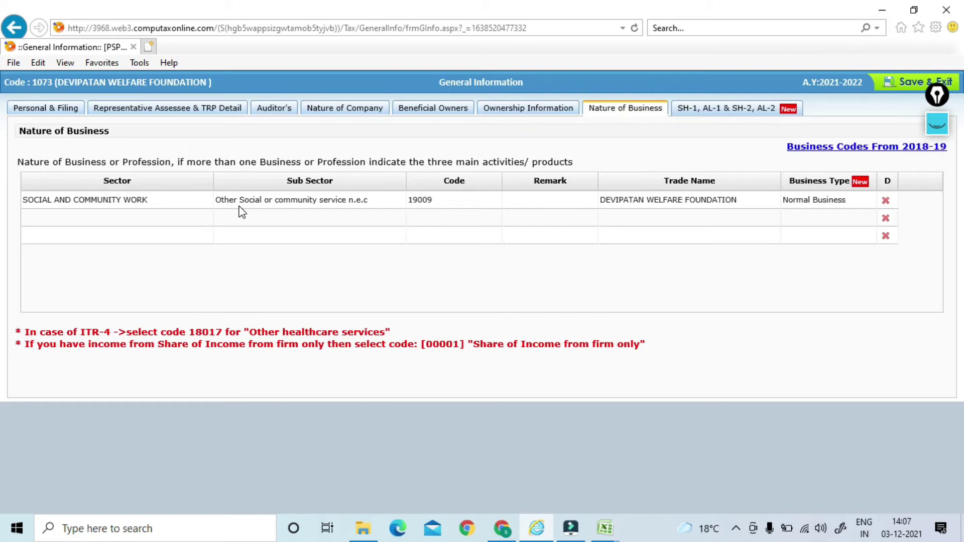
click(363, 206)
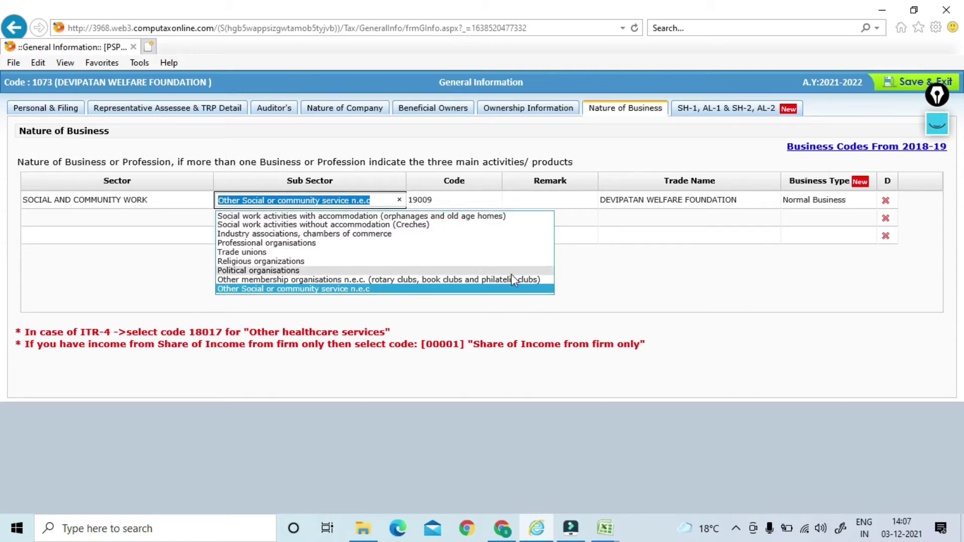
key(Up)
key(Up)
key(Up)
key(Up)
key(Up)
key(Up)
key(Up)
key(Up)
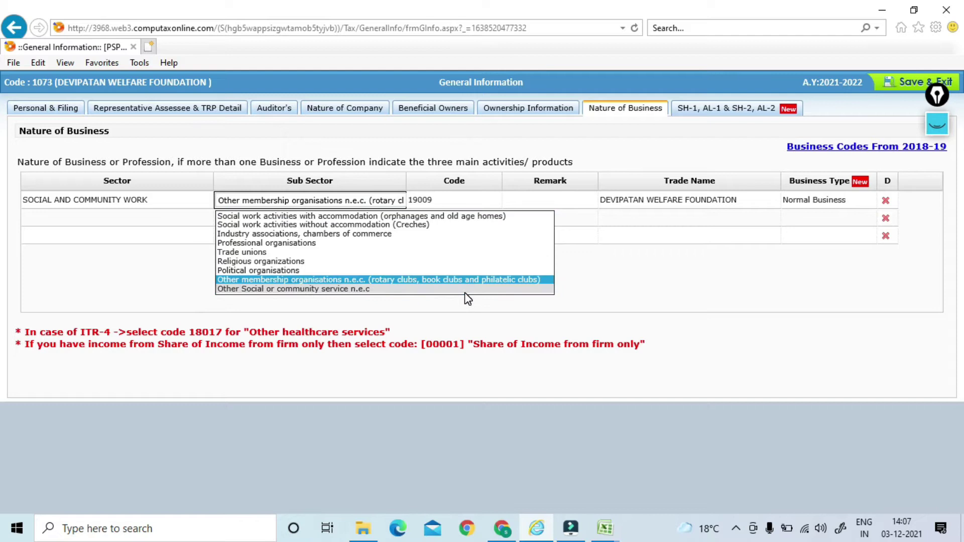
key(Down)
key(Down)
key(Down)
key(Down)
key(Down)
key(Down)
key(Down)
key(Down)
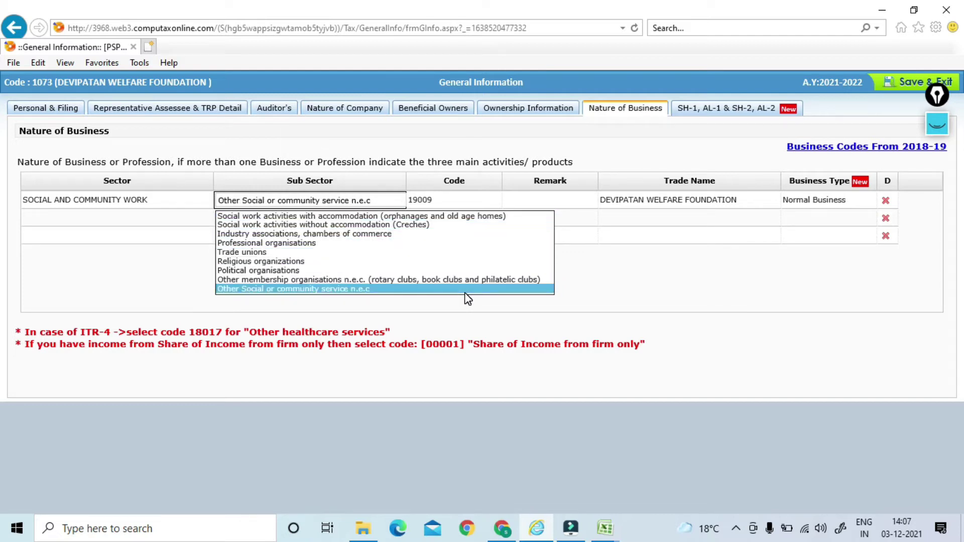
key(Tab)
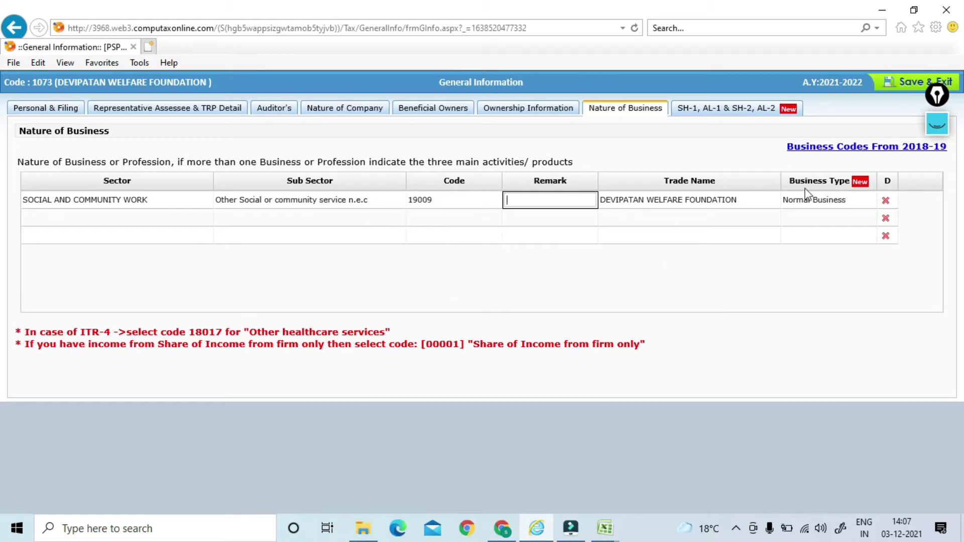
Step: Check the business type choices of the Social and Community Work entry, keeping Normal Business
click(829, 199)
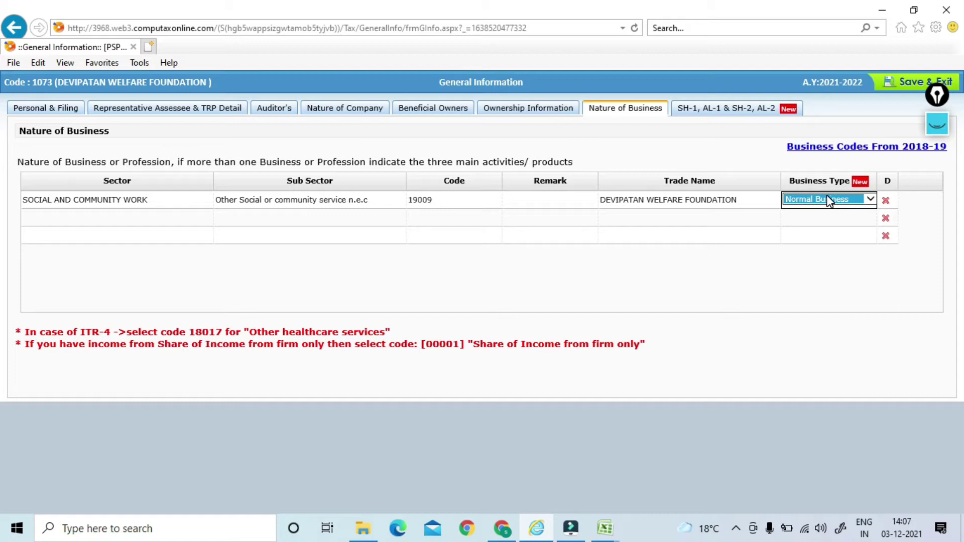
click(826, 200)
click(790, 250)
click(777, 261)
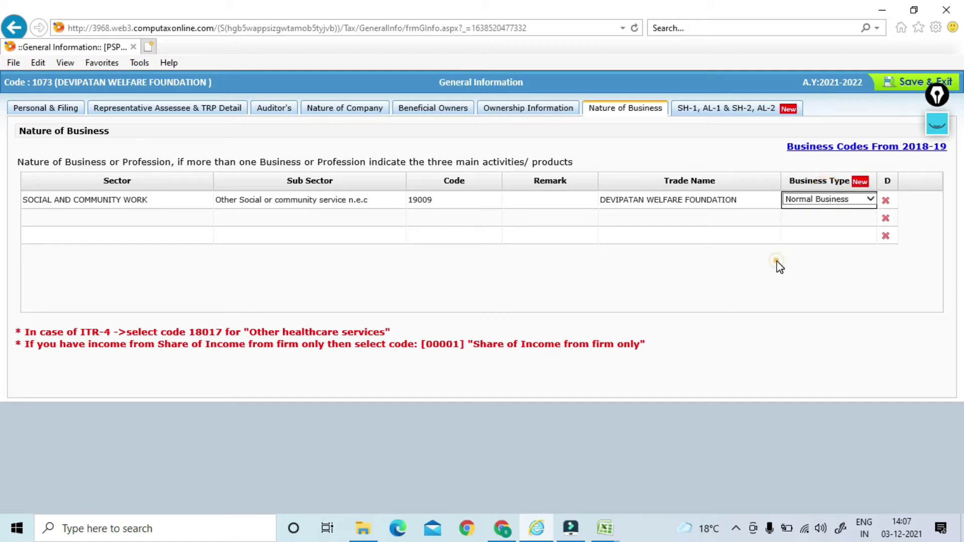
Step: Check the unlisted company and DPIIT start-up answers, and save and close the General Information
click(713, 120)
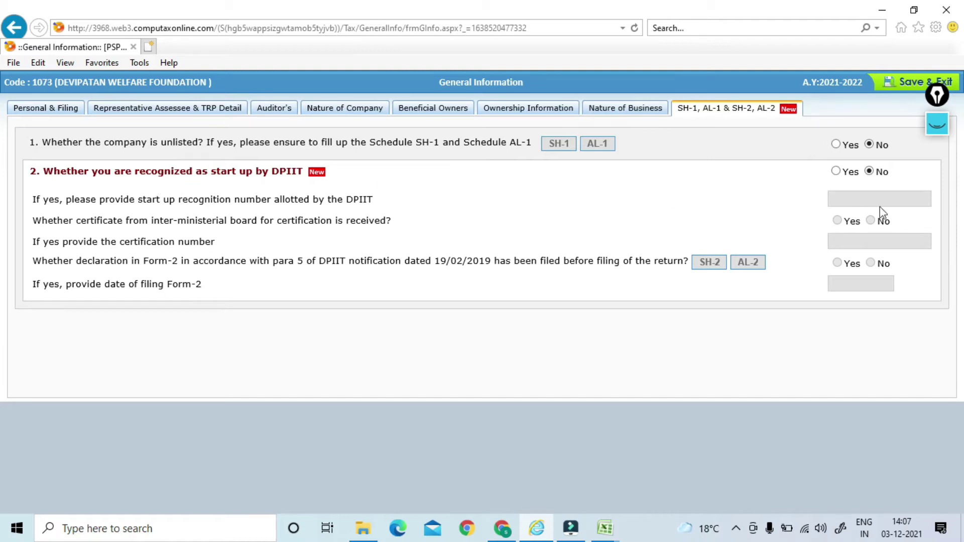
click(905, 90)
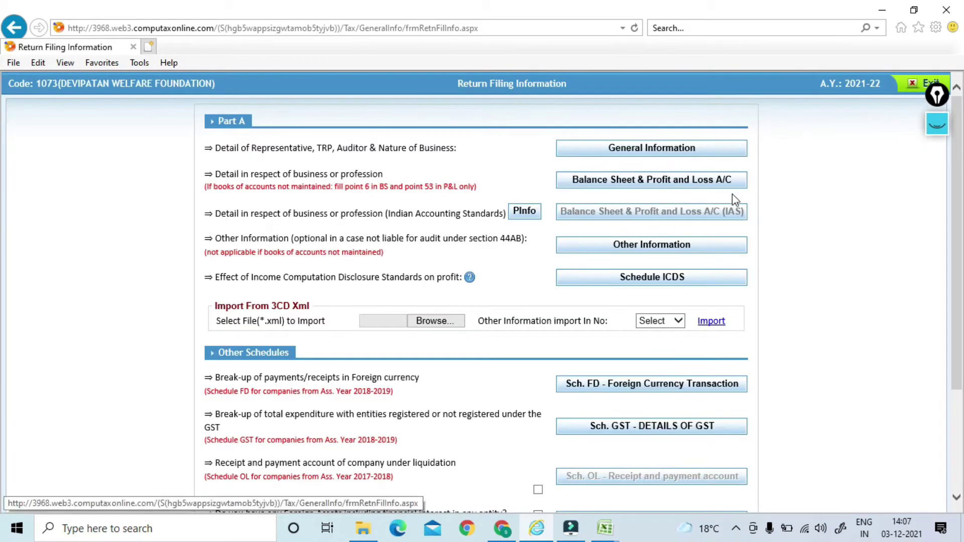
Step: Open the first balance sheet page of the return, and examine the company's balance sheet in Financial_Statement.pdf in Chrome
click(612, 182)
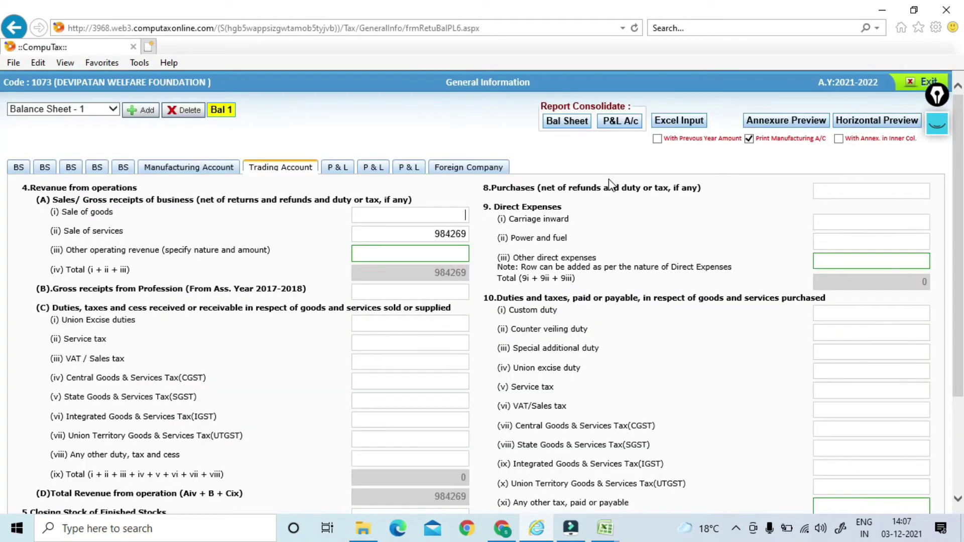
click(19, 167)
key(alt+Tab)
key(alt+Tab)
key(alt+Tab)
key(alt+Tab)
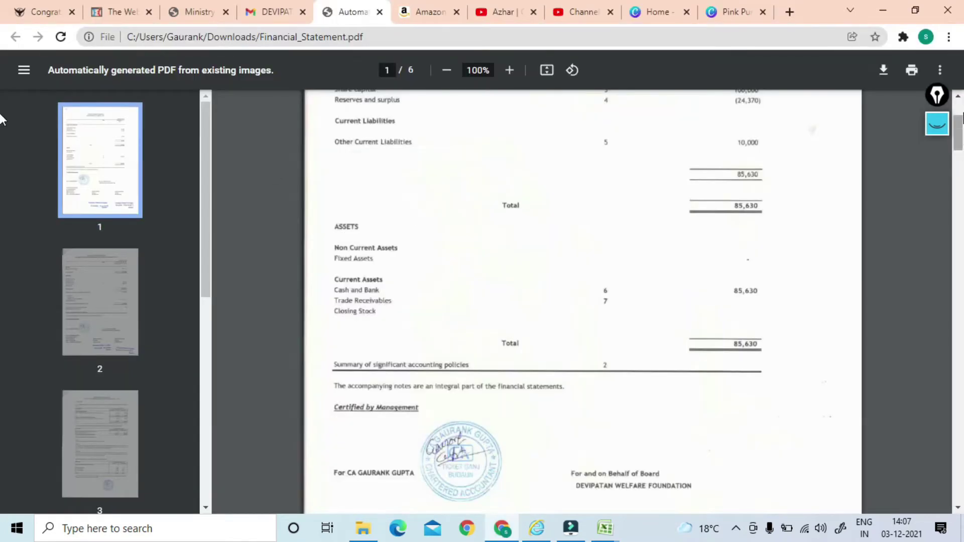
drag(957, 133, 958, 120)
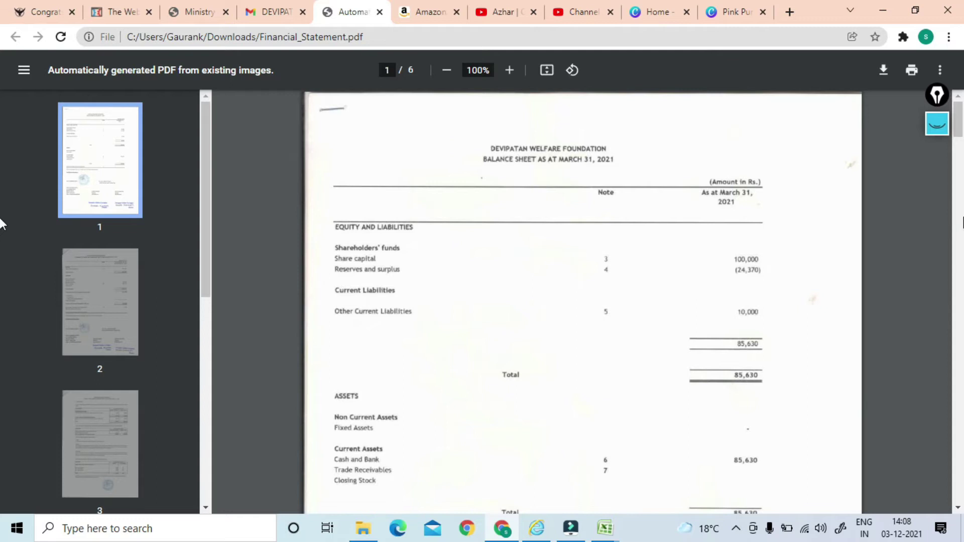
scroll(959, 133, down, 5)
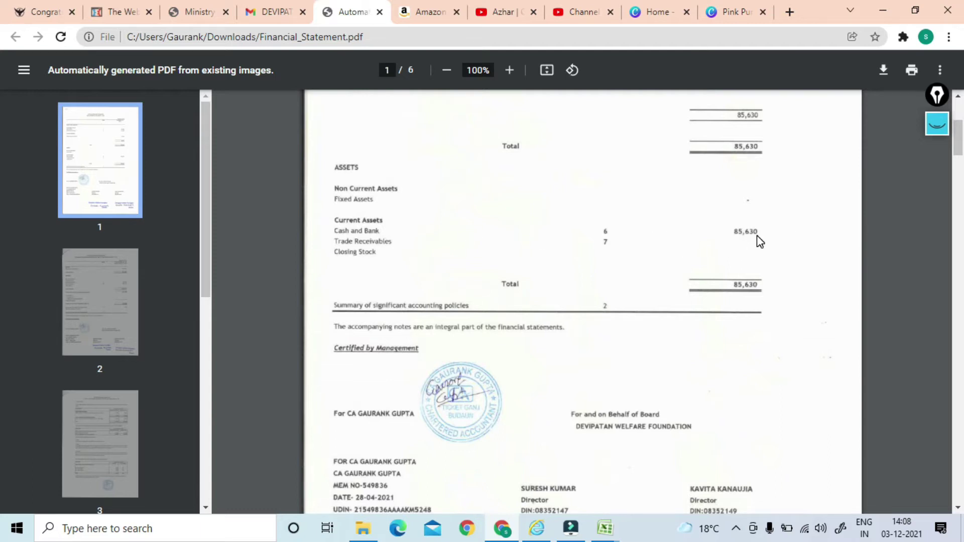
Step: Compare the authorised and issued share capital in the return's balance sheet with note 3 of Financial_Statement.pdf
key(alt+Tab)
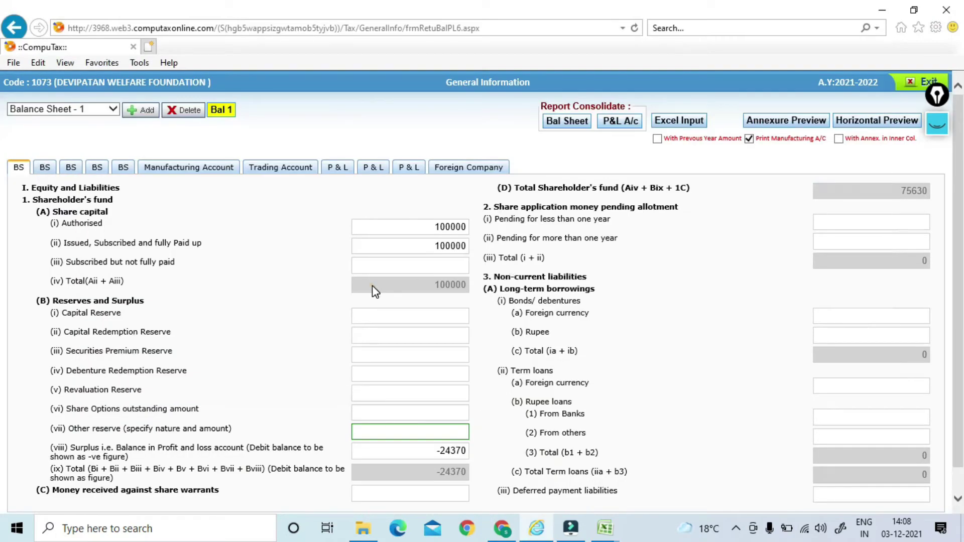
click(260, 297)
scroll(324, 192, down, 1)
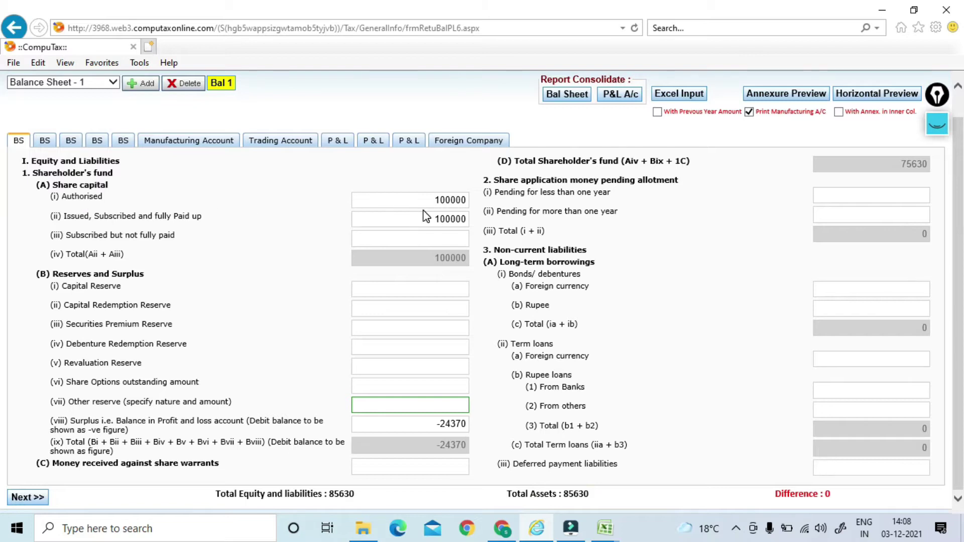
key(alt+Tab)
drag(959, 141, 959, 246)
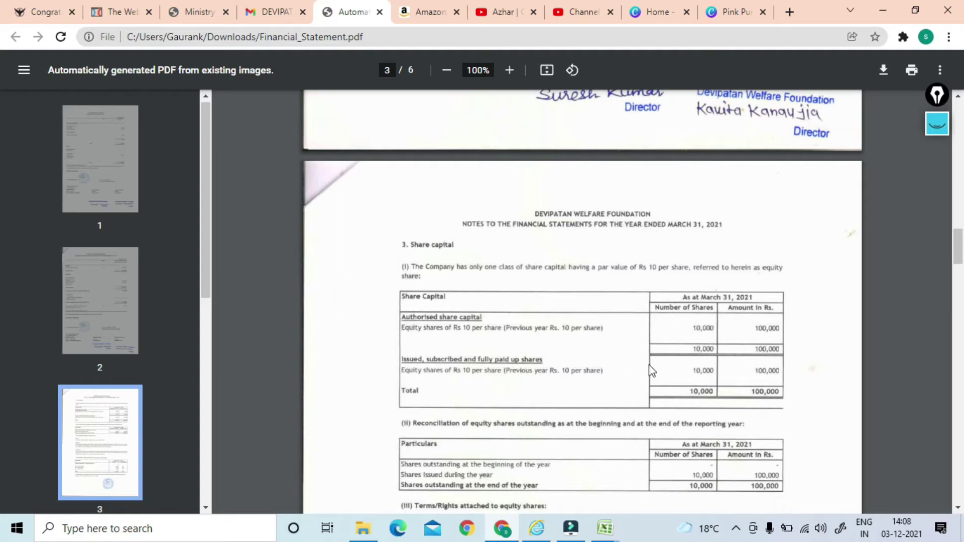
key(alt+Tab)
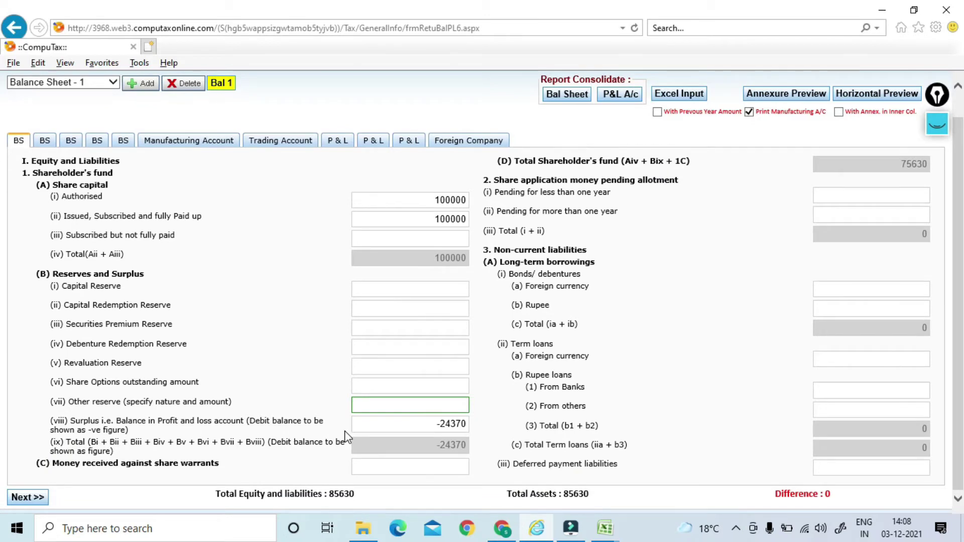
Step: Check the profit and loss surplus against note 4, Reserves and surplus, in the PDF, and return to the balance sheet entries
key(alt+Tab)
scroll(959, 249, up, 5)
drag(959, 249, 959, 315)
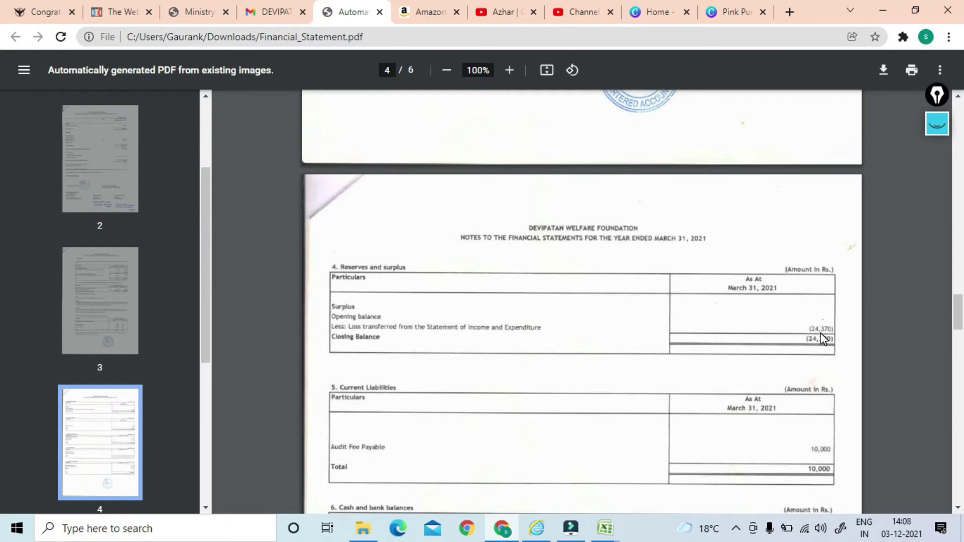
key(alt+Tab)
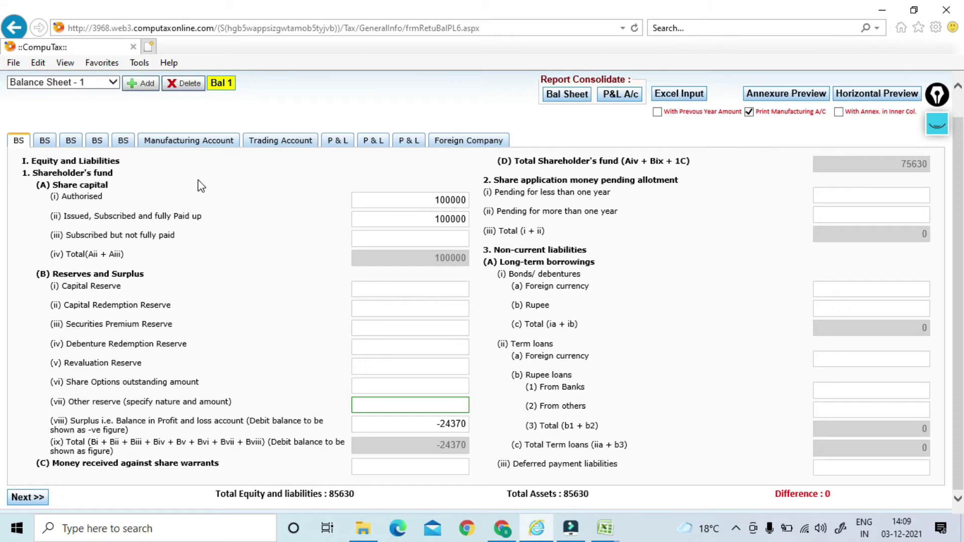
Step: Review the borrowings and current liabilities pages, comparing the other payables with the audit fee payable in note 5 of the PDF
click(40, 145)
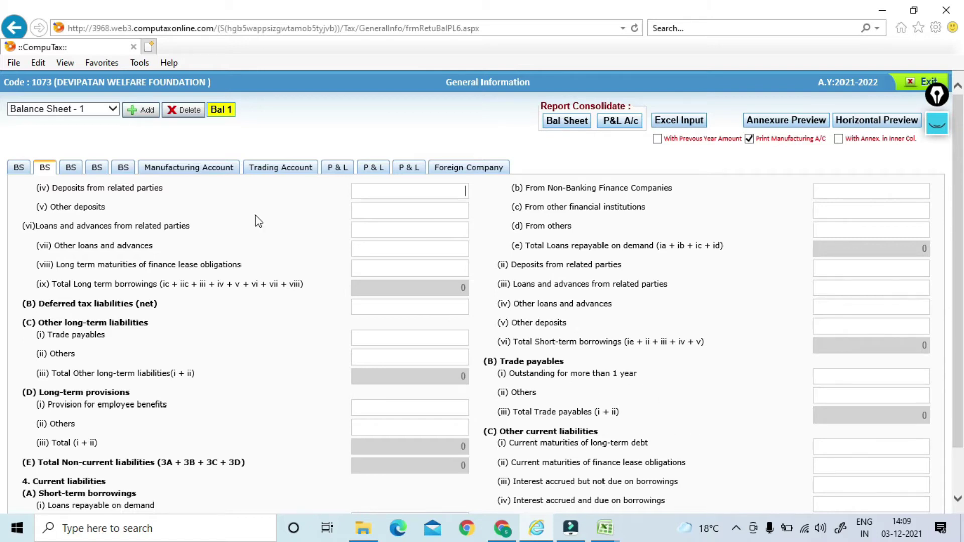
click(75, 168)
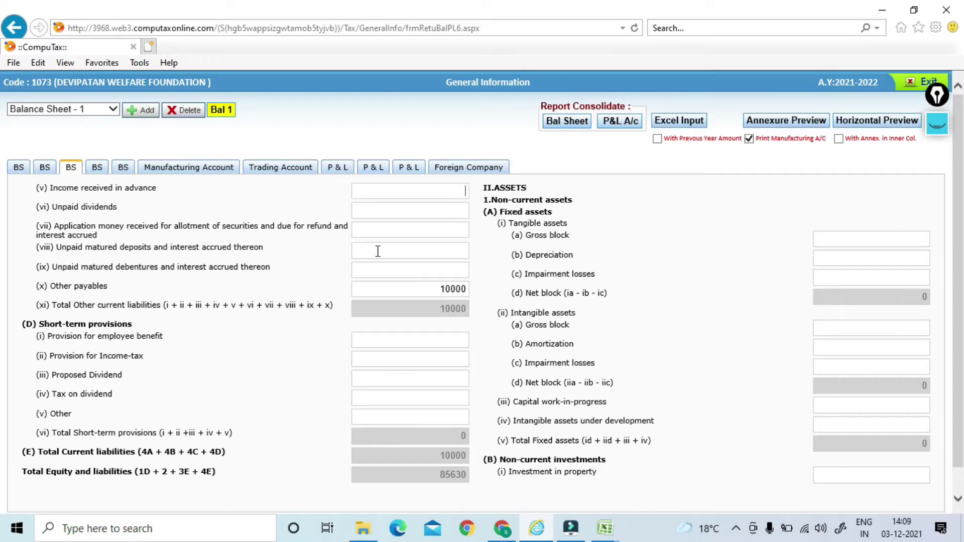
key(alt+Tab)
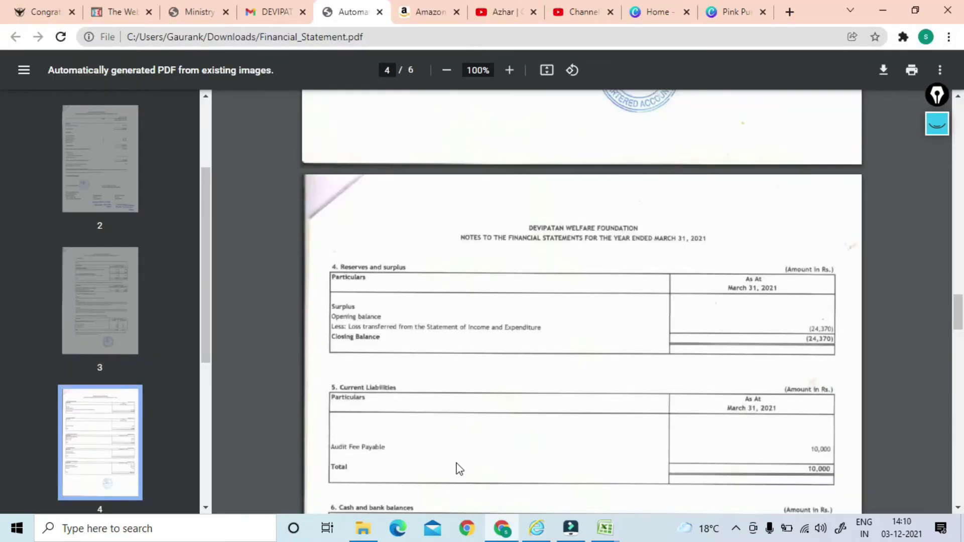
key(alt+Tab)
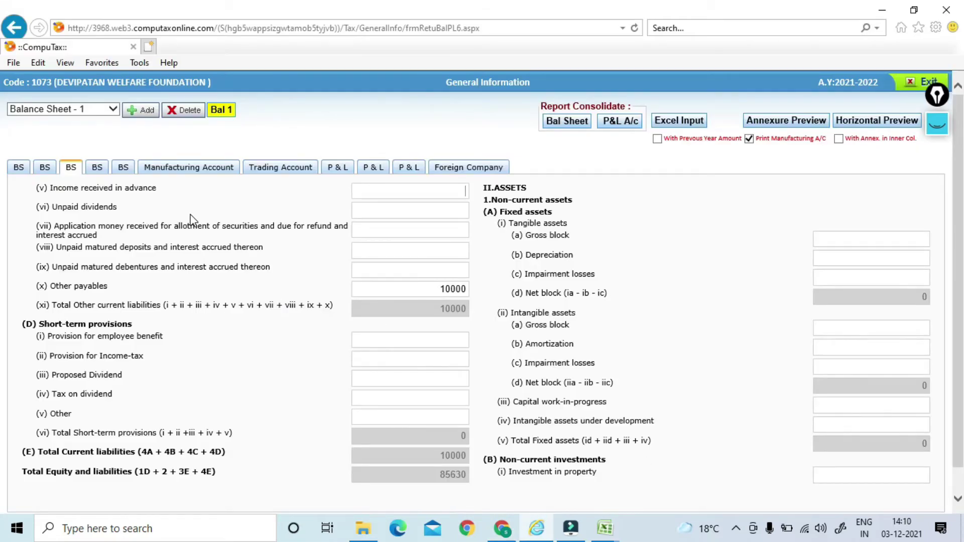
Step: Review the fixed assets, non-current assets and current assets pages of the return's balance sheet, including cash and bank balances
click(95, 169)
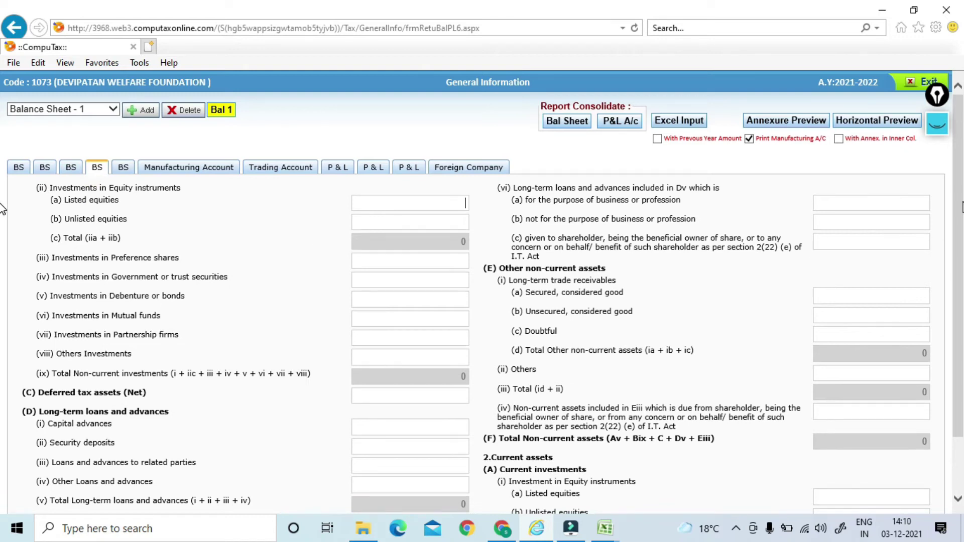
scroll(4, 148, down, 2)
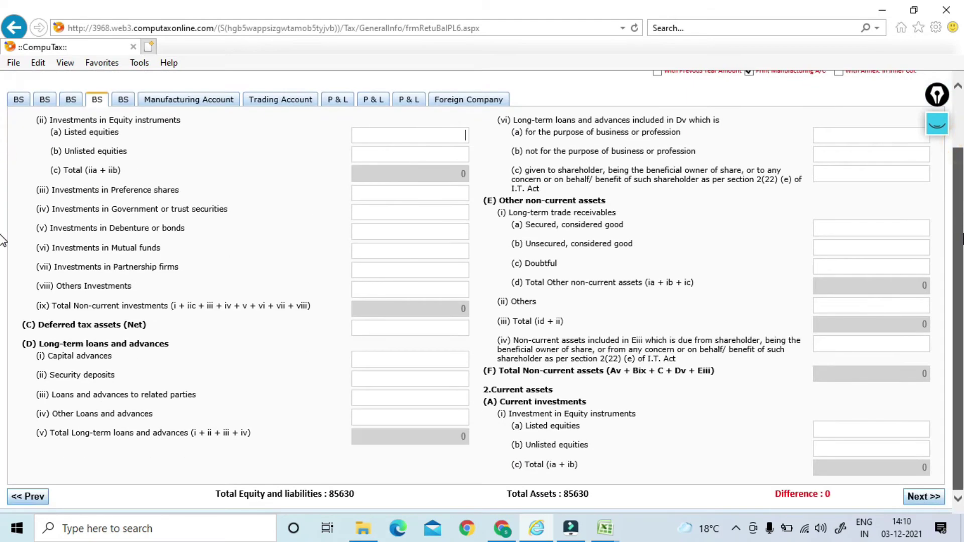
click(70, 99)
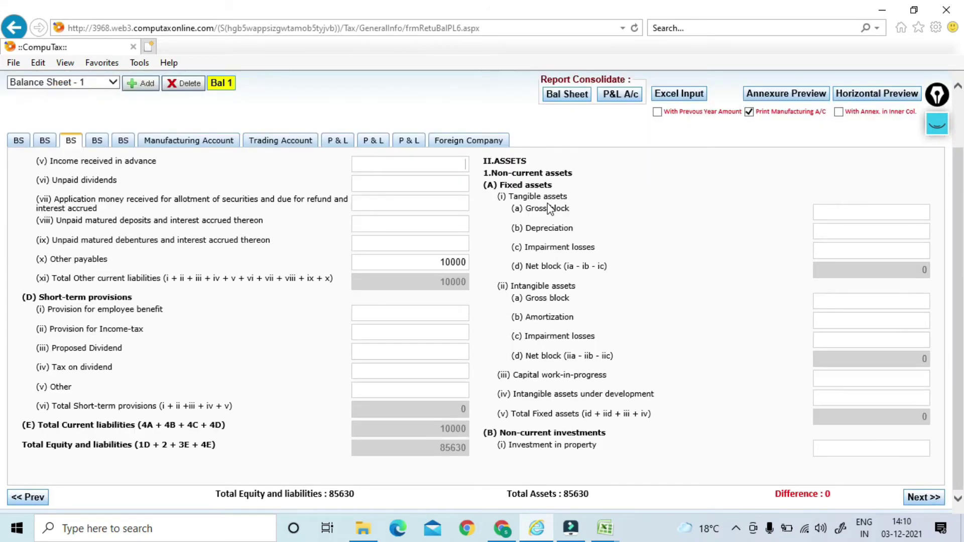
click(94, 147)
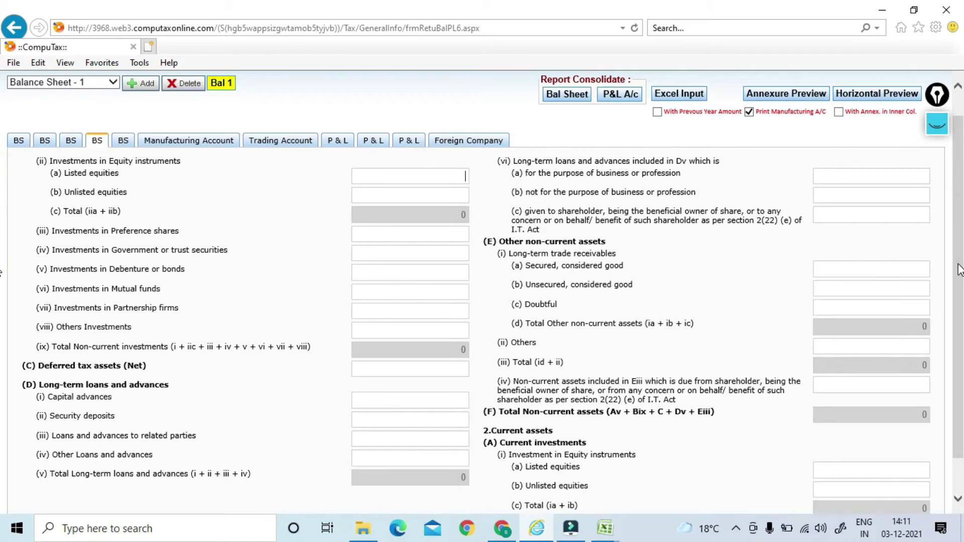
scroll(2, 238, up, 1)
scroll(598, 282, down, 2)
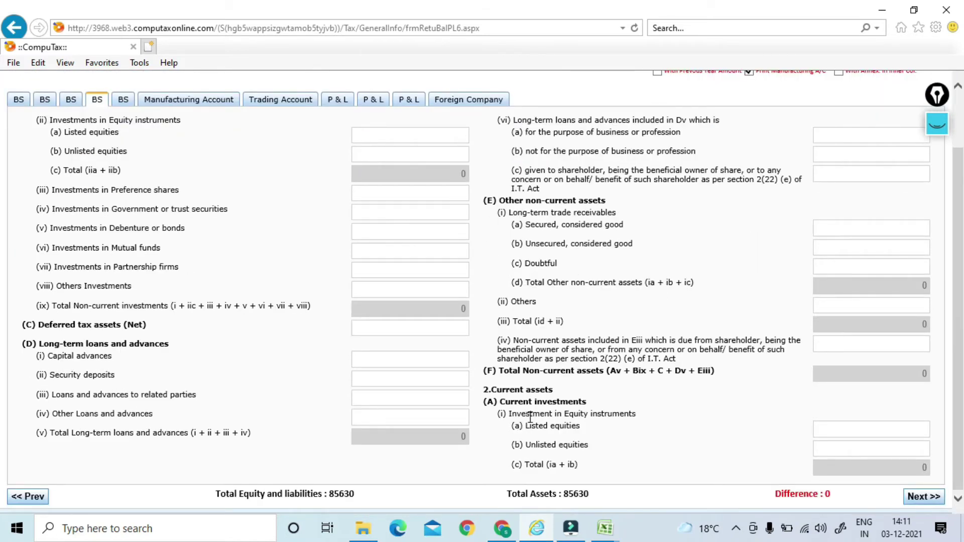
click(126, 103)
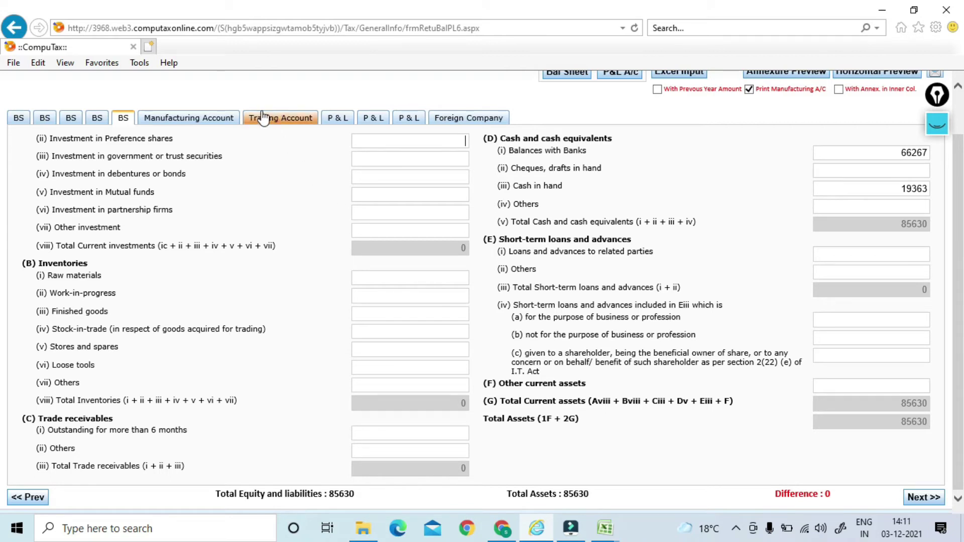
Step: Review the manufacturing and trading account pages, consult notes 9 and 10 of Financial_Statement.pdf, and open the first profit and loss page
click(178, 120)
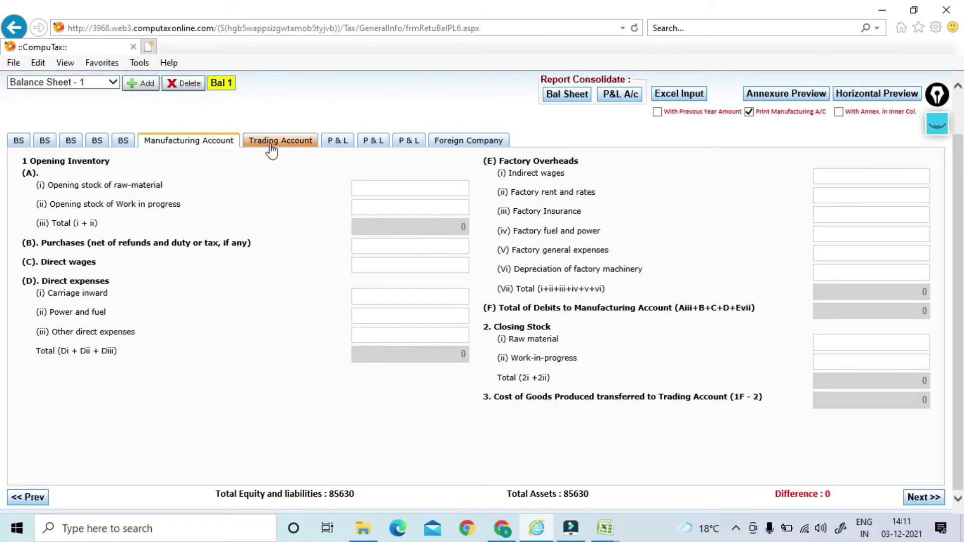
click(272, 148)
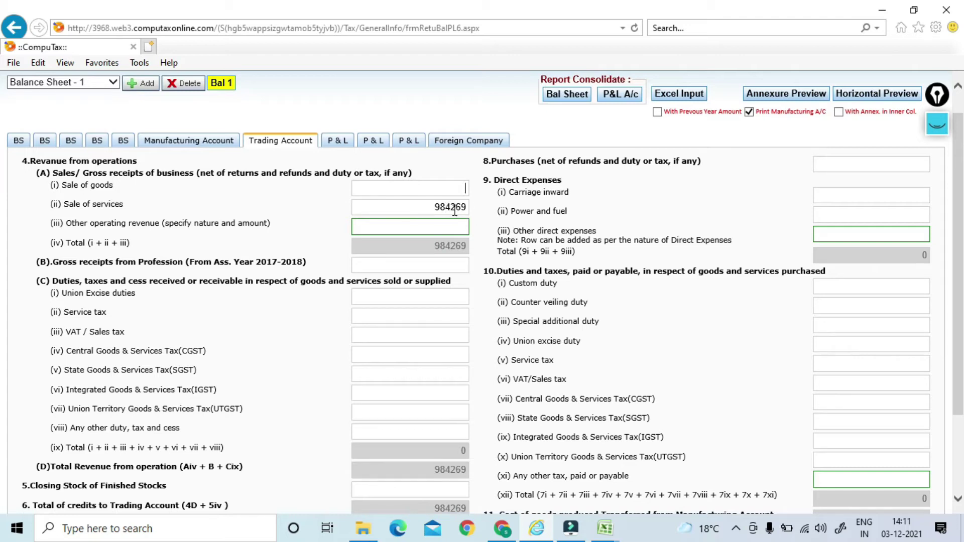
key(alt+Tab)
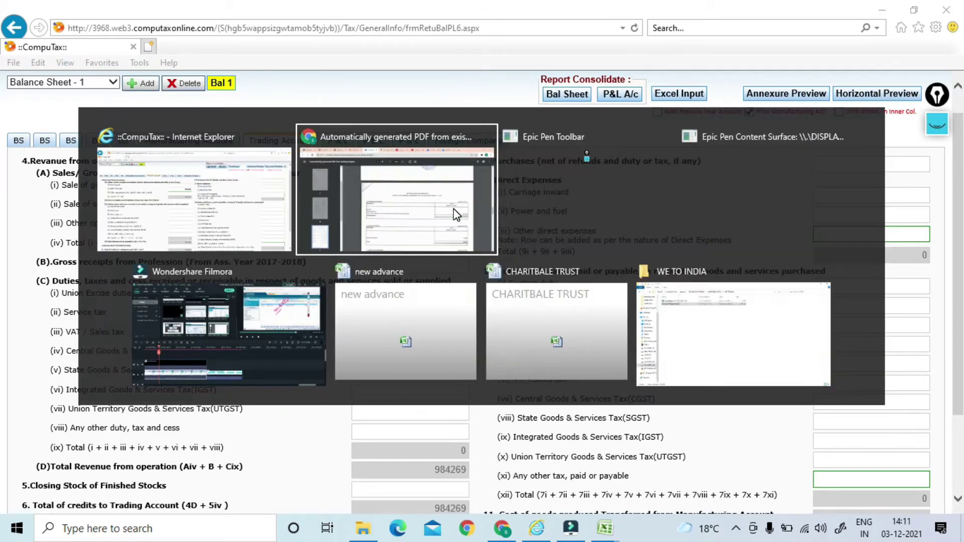
drag(960, 299, 959, 391)
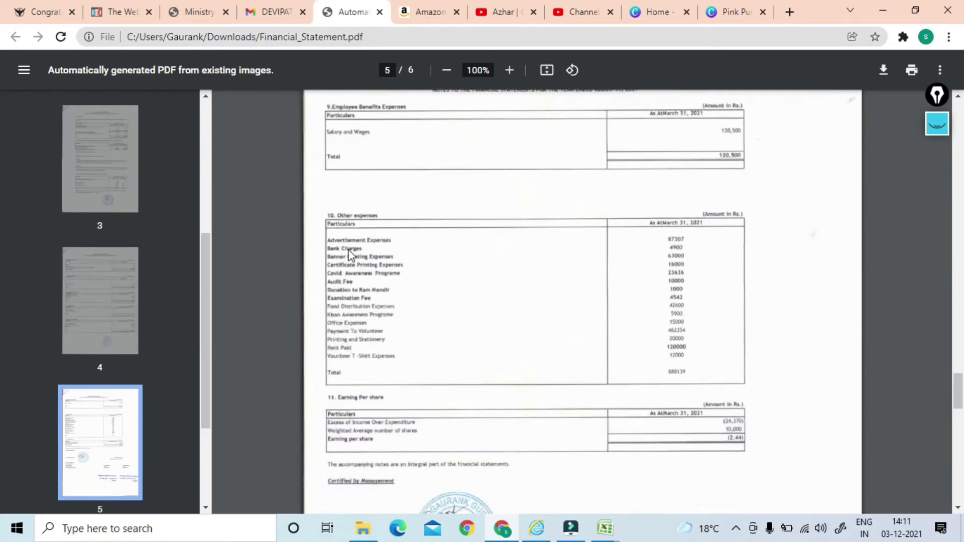
key(alt+Tab)
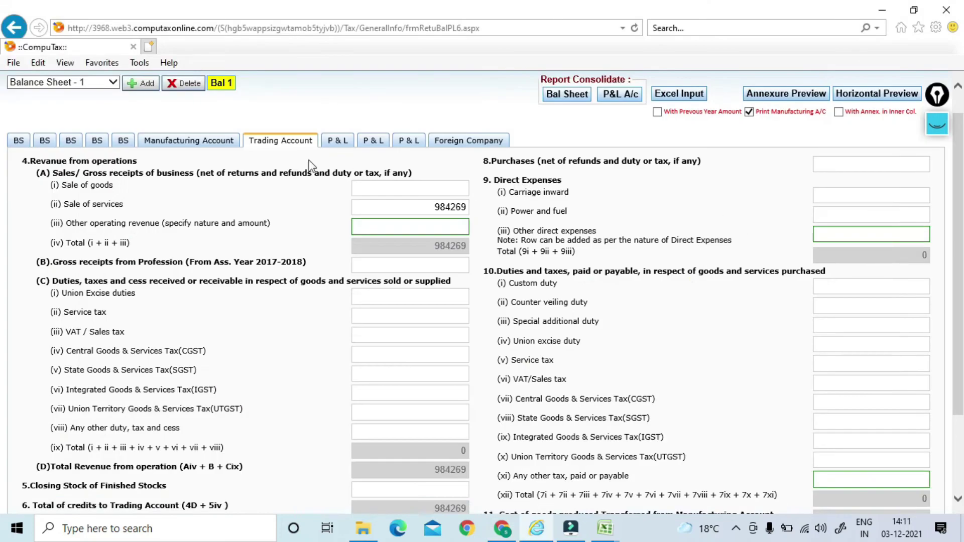
click(336, 142)
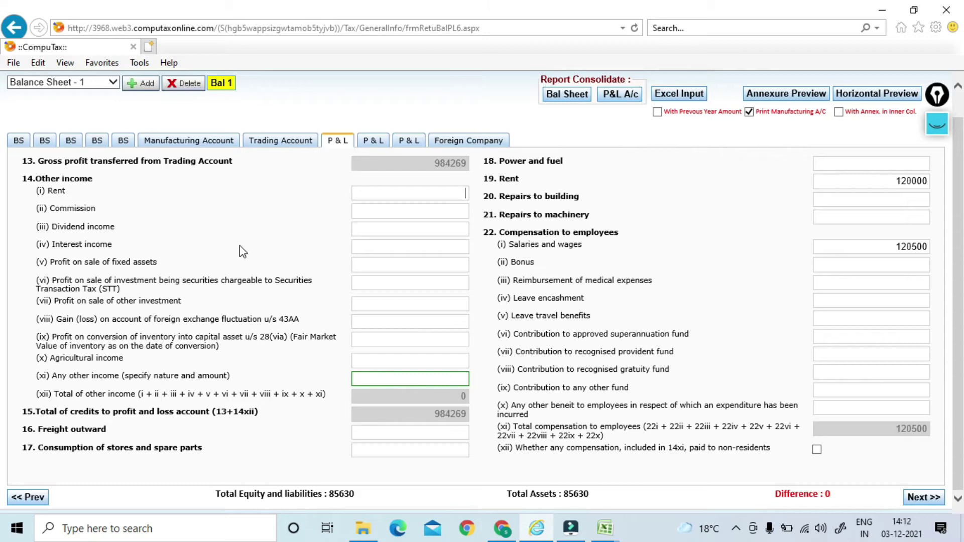
Step: Annotate the other income and rent entries on the first profit and loss page with freehand pen marks, and clear them
click(937, 124)
click(937, 166)
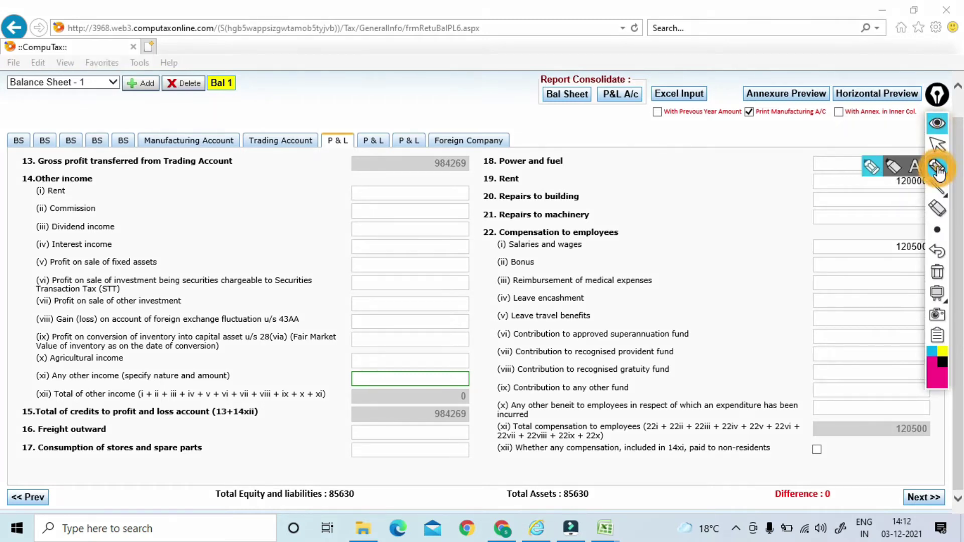
drag(307, 207, 300, 229)
drag(321, 198, 329, 211)
mouse_move(346, 174)
mouse_down()
mouse_move(353, 182)
mouse_move(372, 161)
mouse_move(344, 198)
mouse_move(309, 203)
mouse_up()
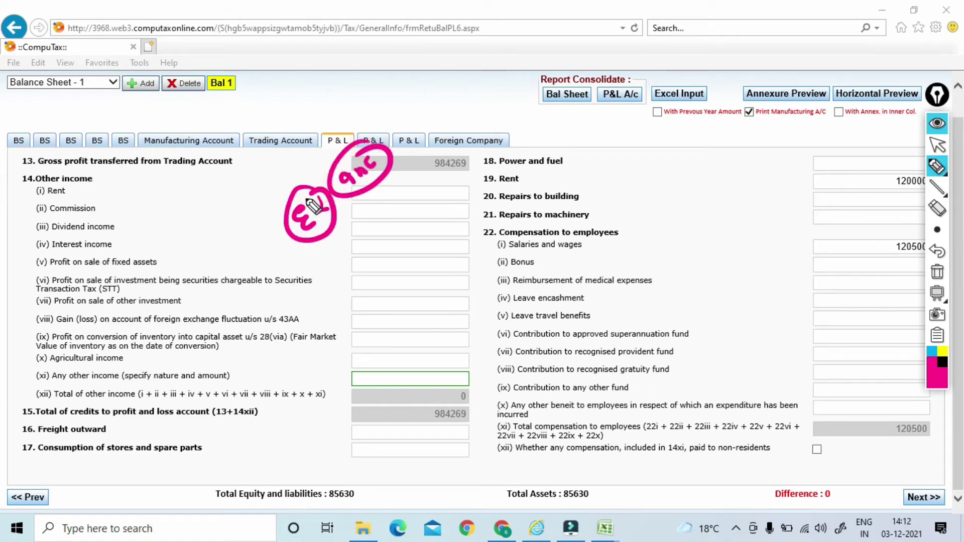
drag(402, 237, 421, 219)
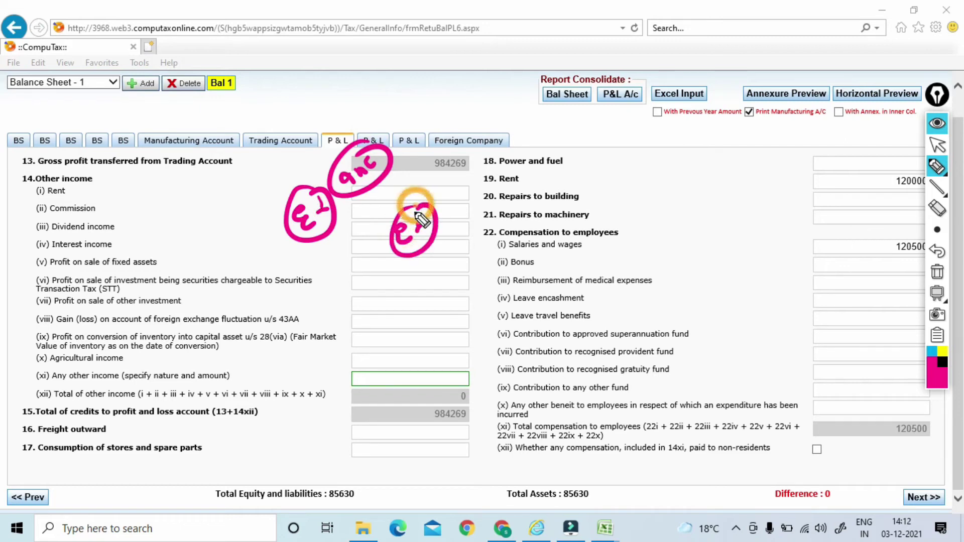
mouse_move(873, 164)
mouse_down()
mouse_move(872, 194)
mouse_move(926, 159)
mouse_up()
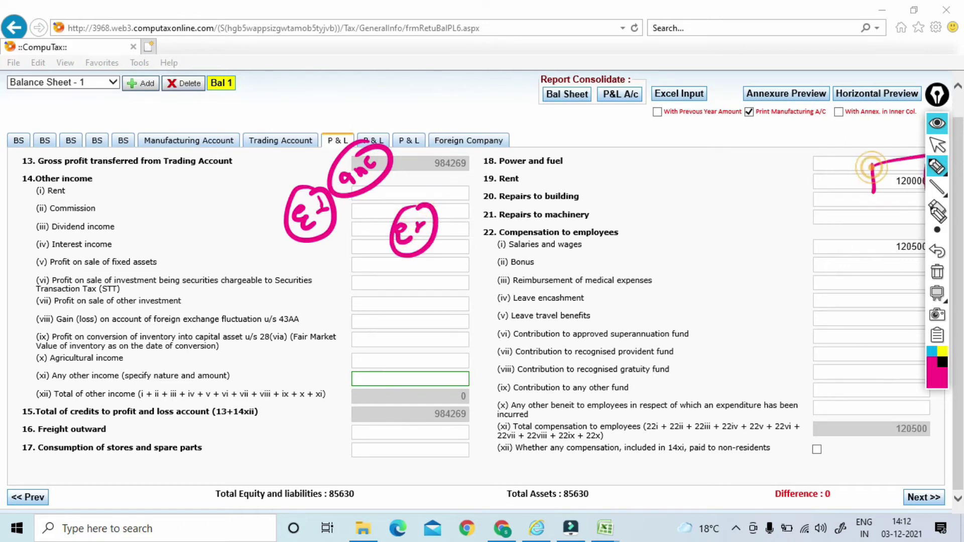
drag(927, 206, 867, 205)
mouse_move(486, 232)
mouse_down()
mouse_move(492, 241)
mouse_move(539, 216)
mouse_up()
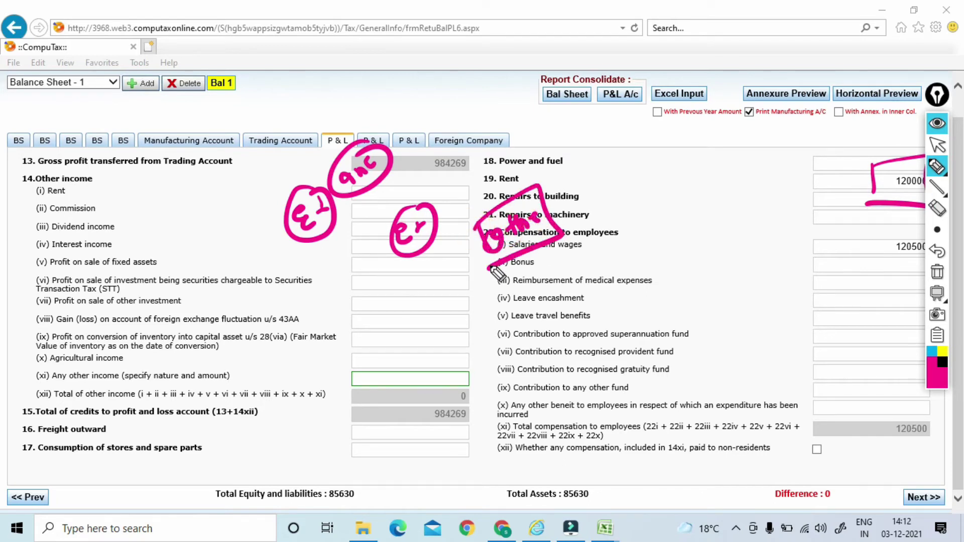
click(937, 272)
click(937, 146)
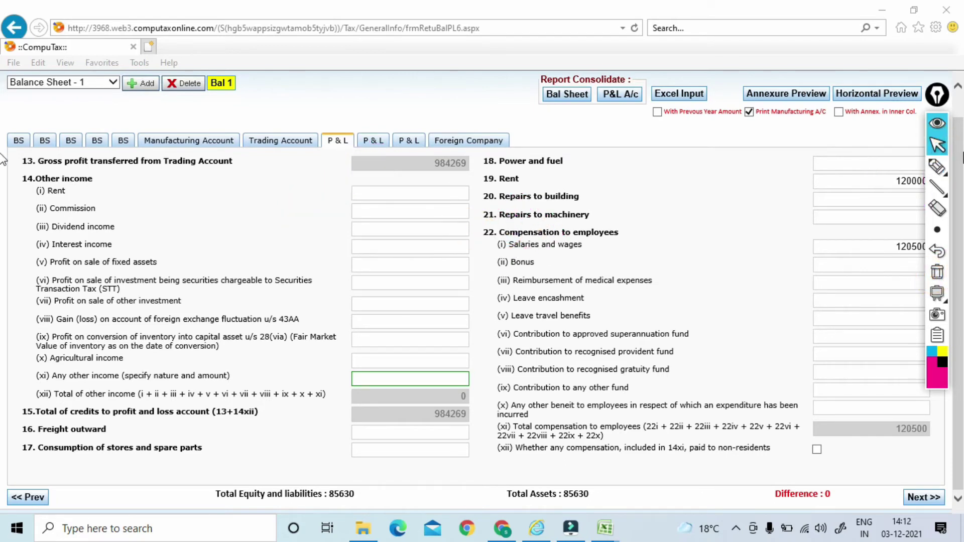
click(615, 195)
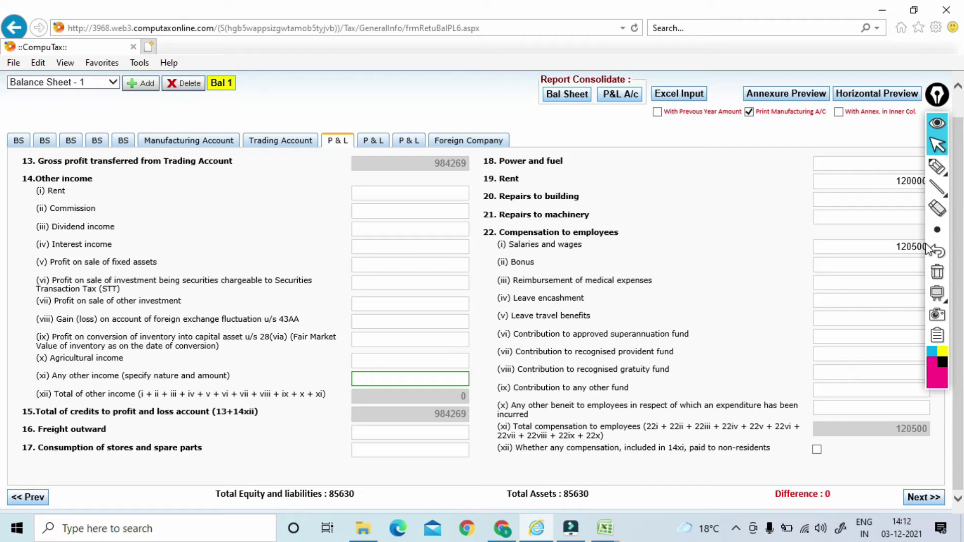
click(929, 124)
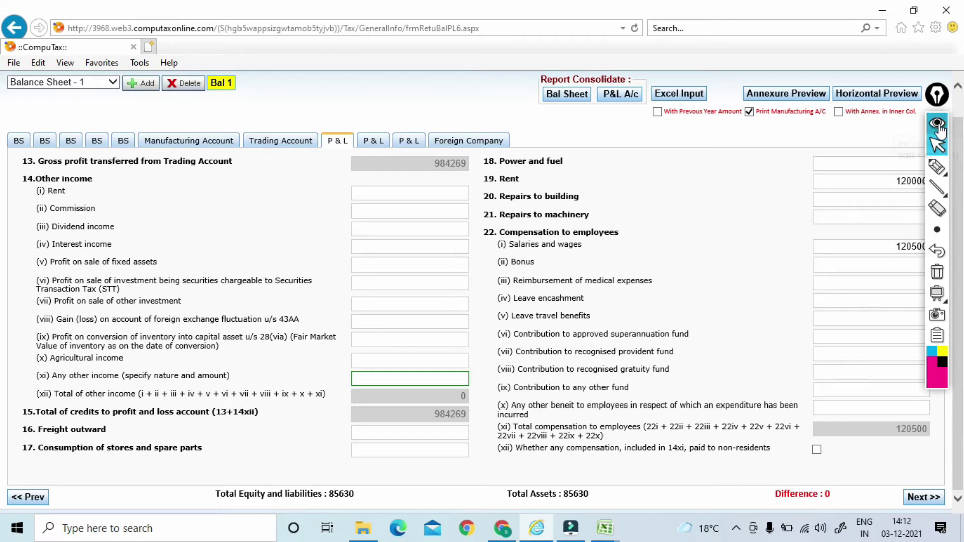
Step: Compare the rent, salaries and advertisement entries in the profit and loss account with notes 9 and 10 of Financial_Statement.pdf
key(alt+Tab)
click(760, 148)
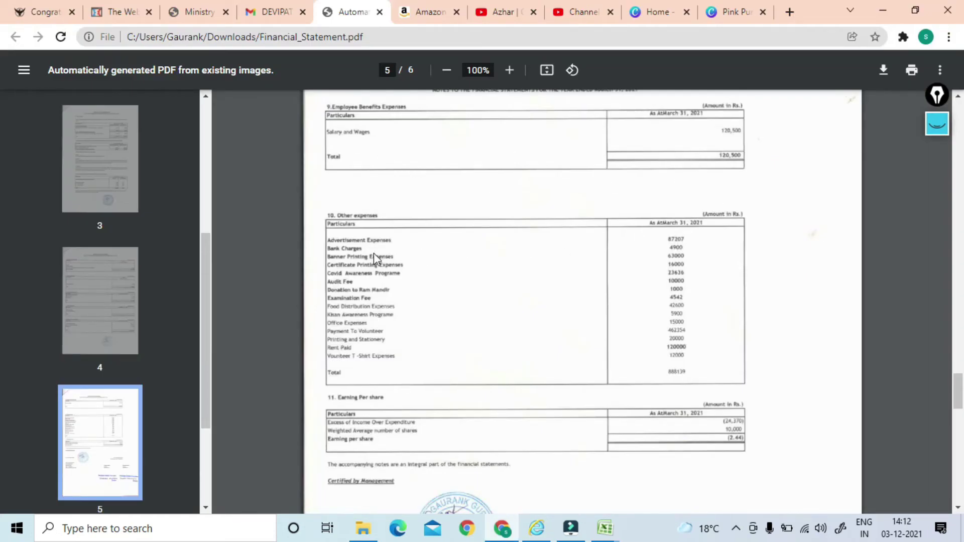
key(alt+Tab)
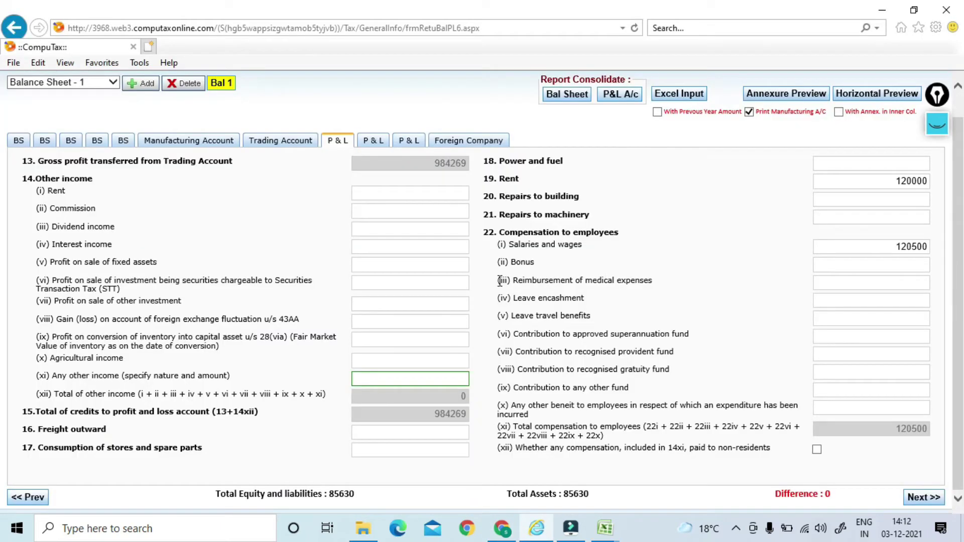
click(372, 141)
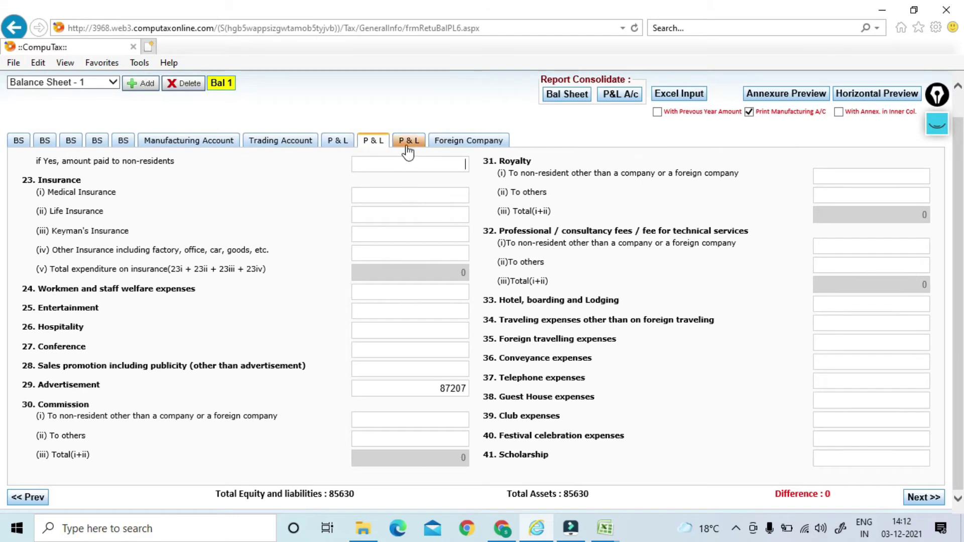
key(alt+Tab)
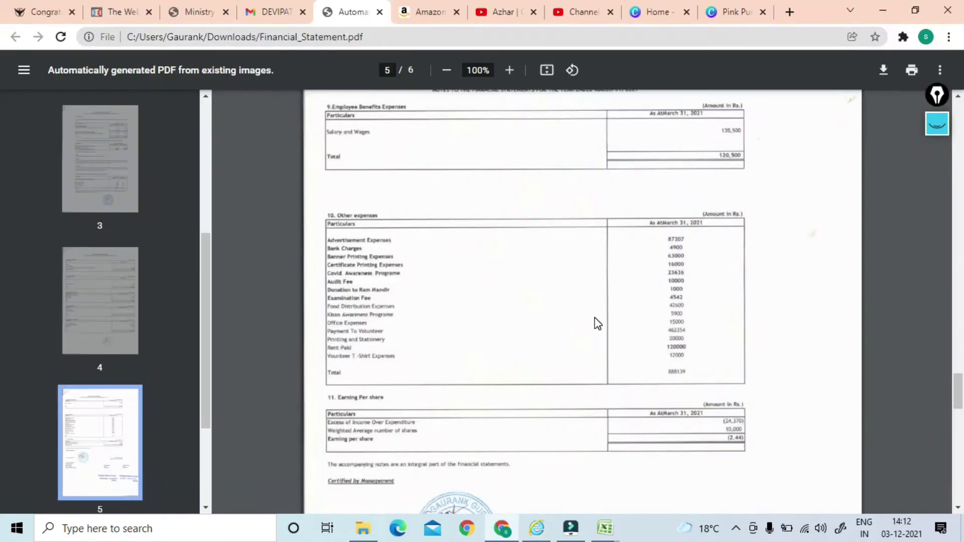
key(alt+Tab)
Step: Review the breakdown of item 46, Other expenses, on the third profit and loss page, and close it
click(407, 141)
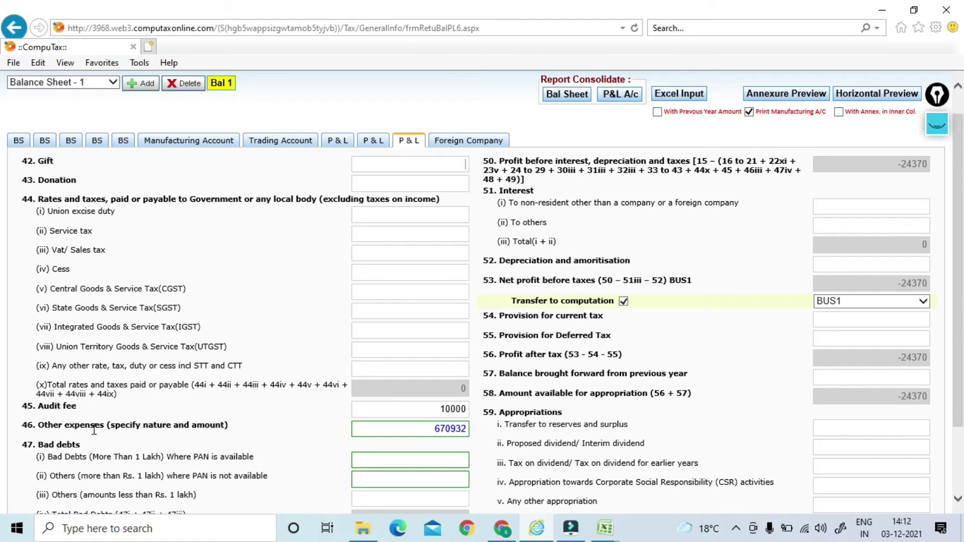
double_click(448, 427)
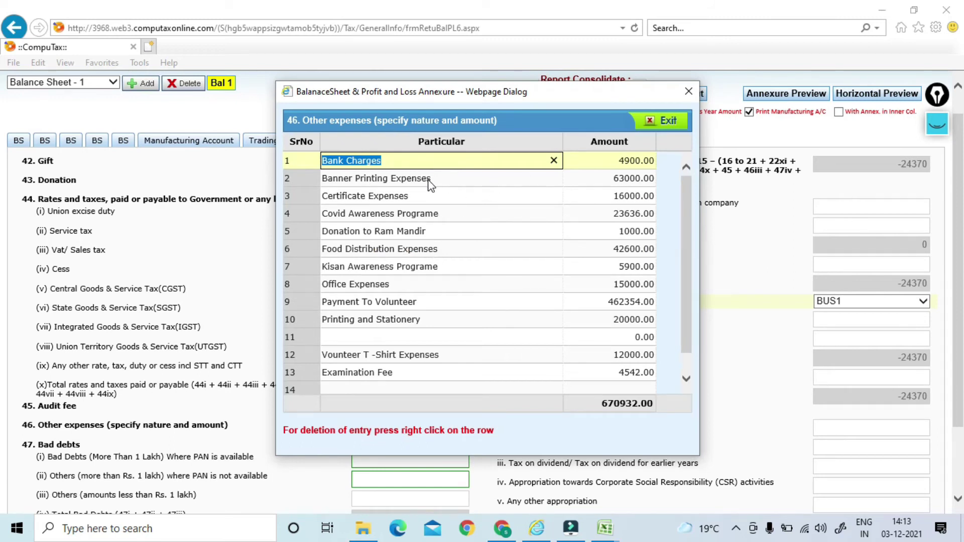
key(Tab)
key(Tab)
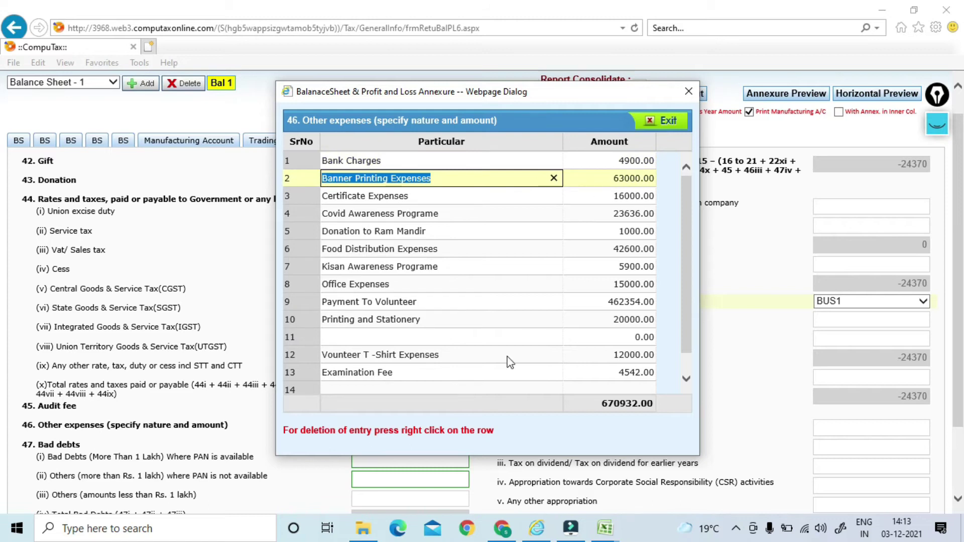
scroll(681, 215, down, 1)
scroll(682, 215, up, 1)
click(685, 92)
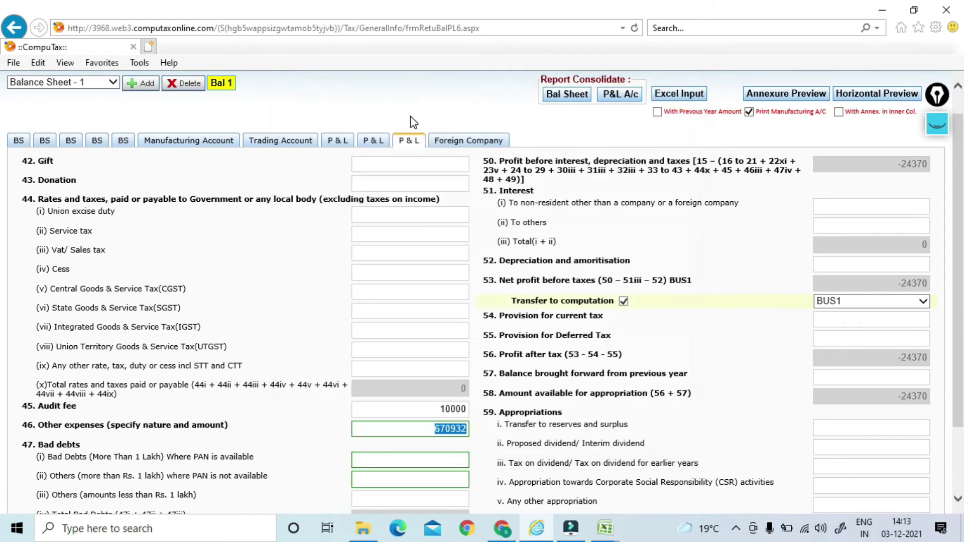
Step: Circle the Advertisement amount on the second profit and loss page with the pen, and clear the mark
click(371, 142)
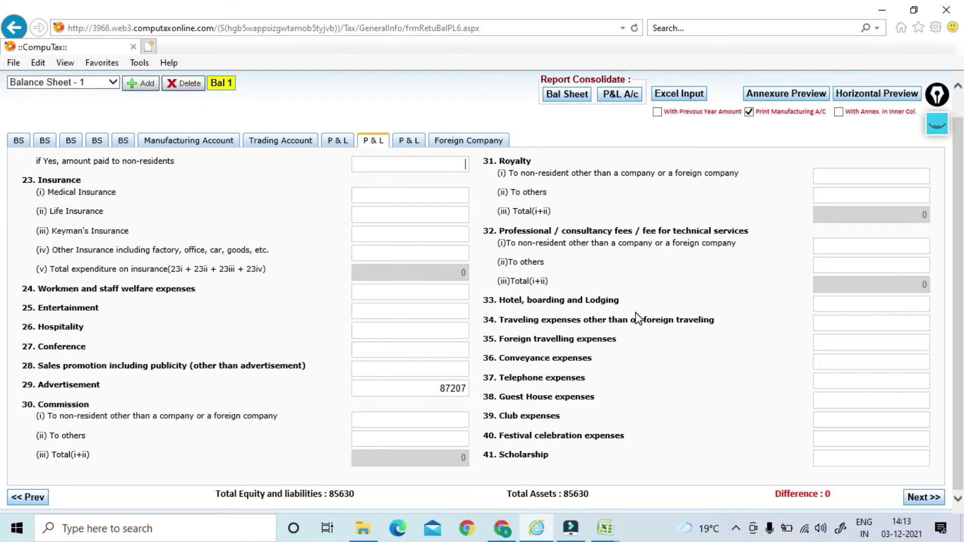
click(936, 124)
click(937, 170)
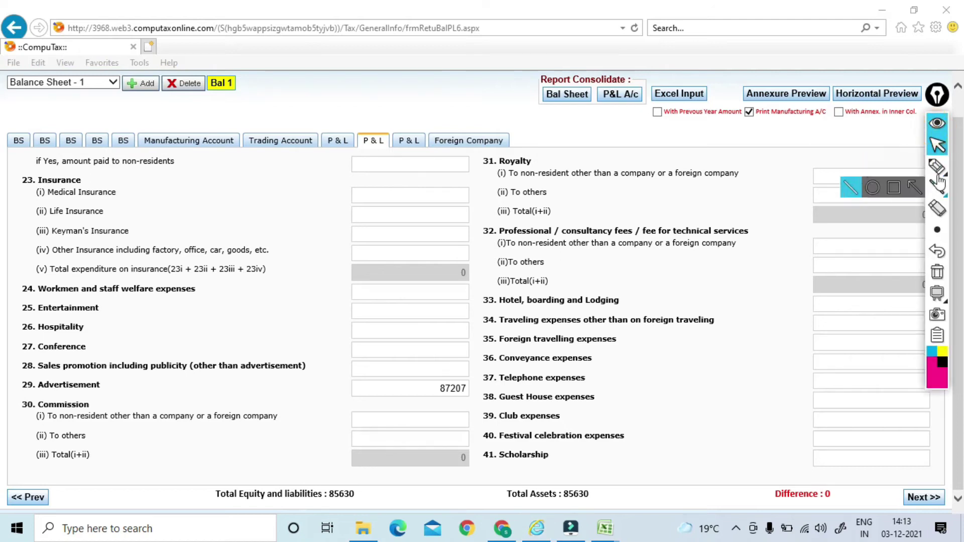
mouse_move(478, 374)
mouse_down()
mouse_move(433, 364)
mouse_move(447, 379)
mouse_up()
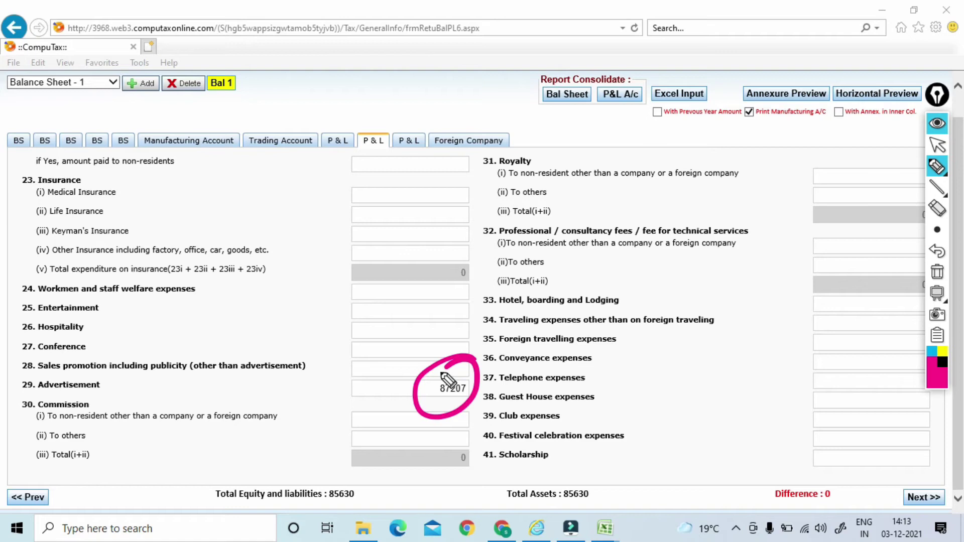
click(937, 272)
click(940, 147)
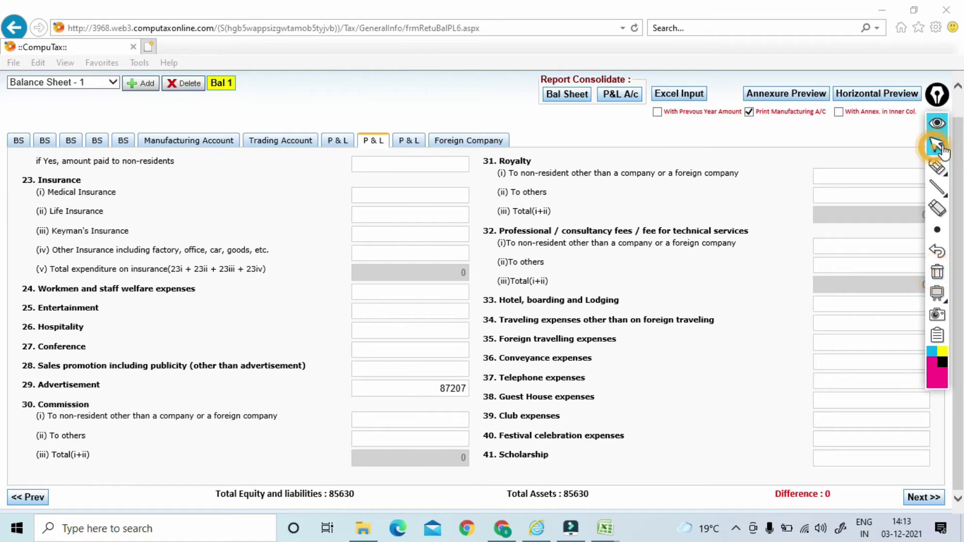
Step: Reopen the item 46 Other expenses breakdown, try to exit it with the blank row 11 in place, and close the dialog
click(413, 146)
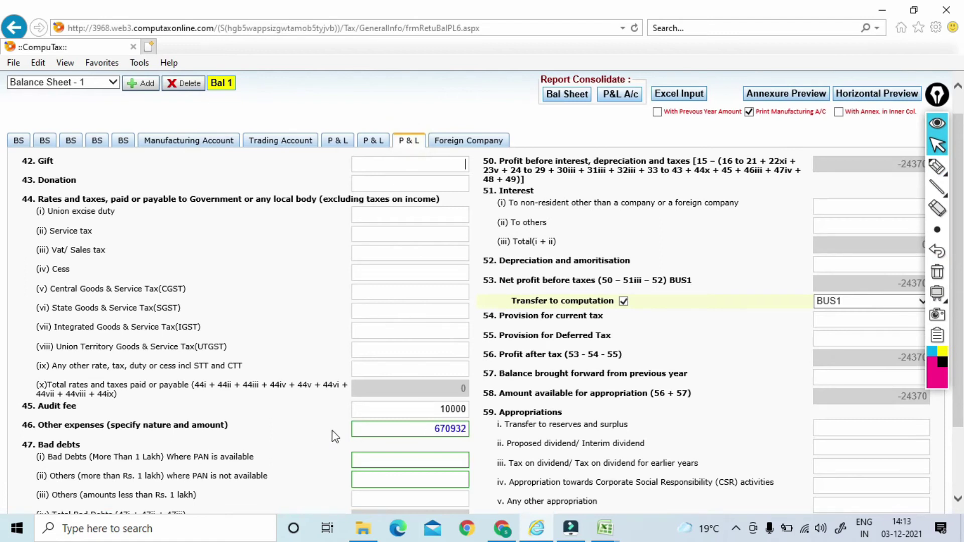
click(442, 430)
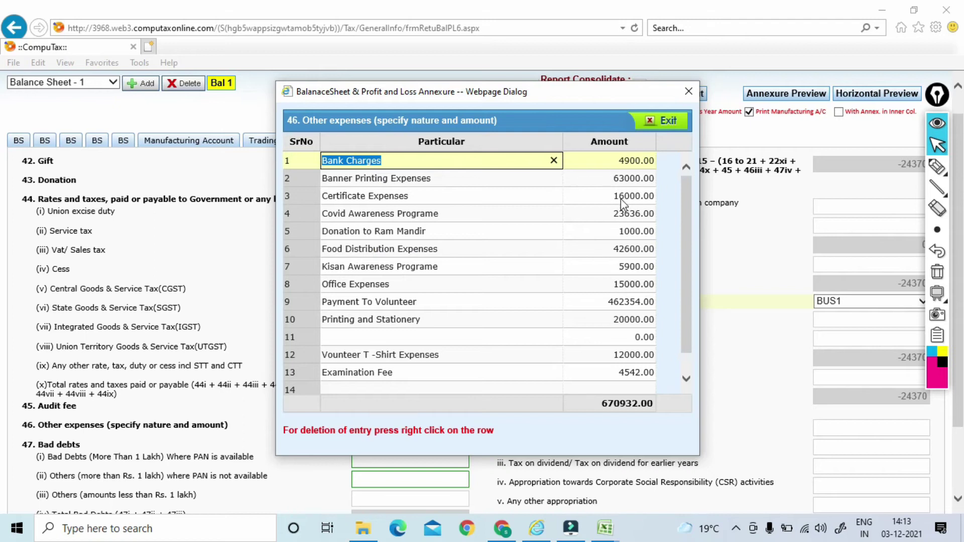
click(665, 121)
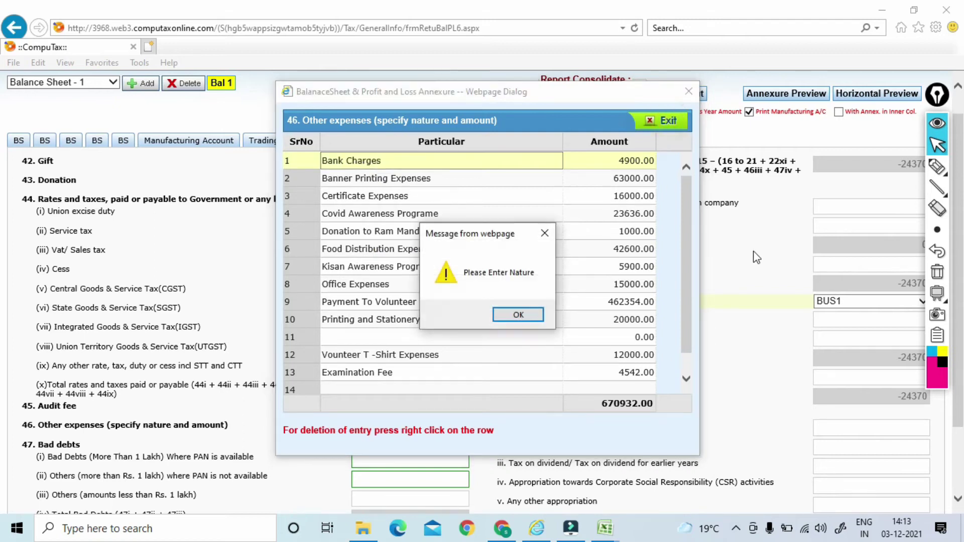
click(509, 318)
click(669, 121)
click(519, 315)
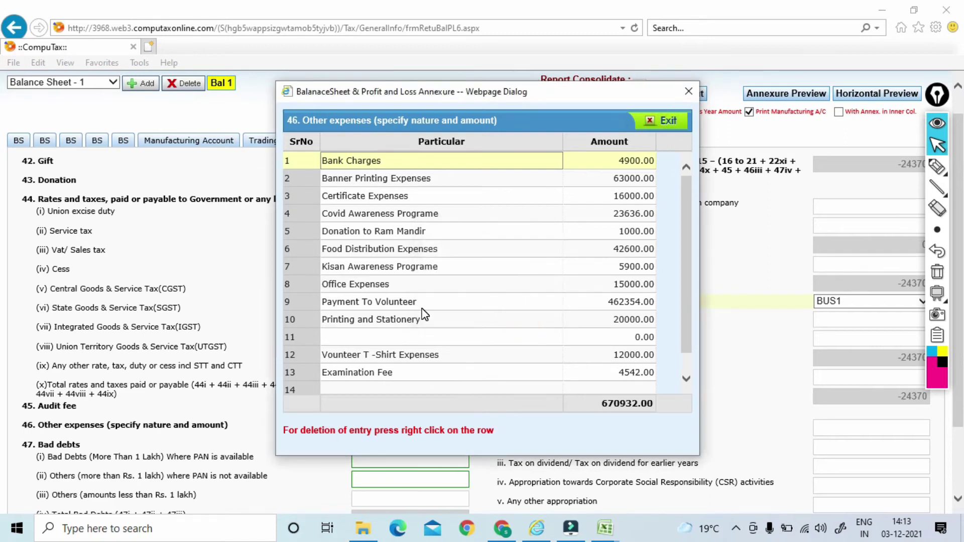
click(689, 91)
click(739, 270)
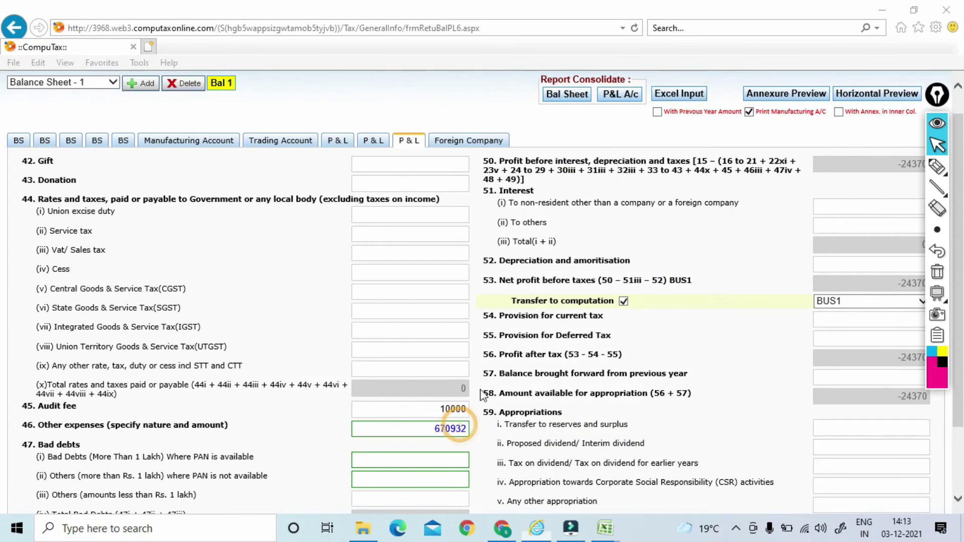
Step: Delete the blank row 11 from the item 46 Other expenses breakdown and exit the annexure
click(461, 427)
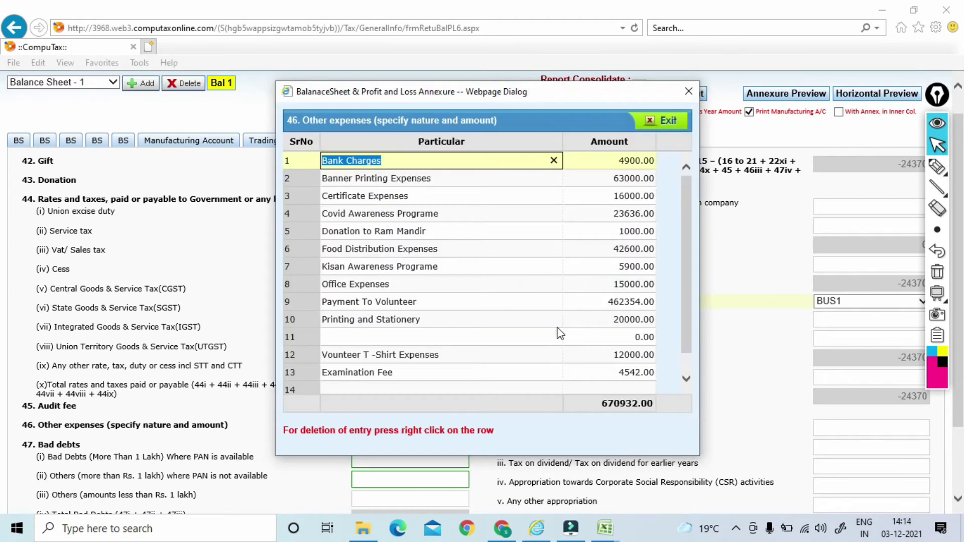
click(623, 335)
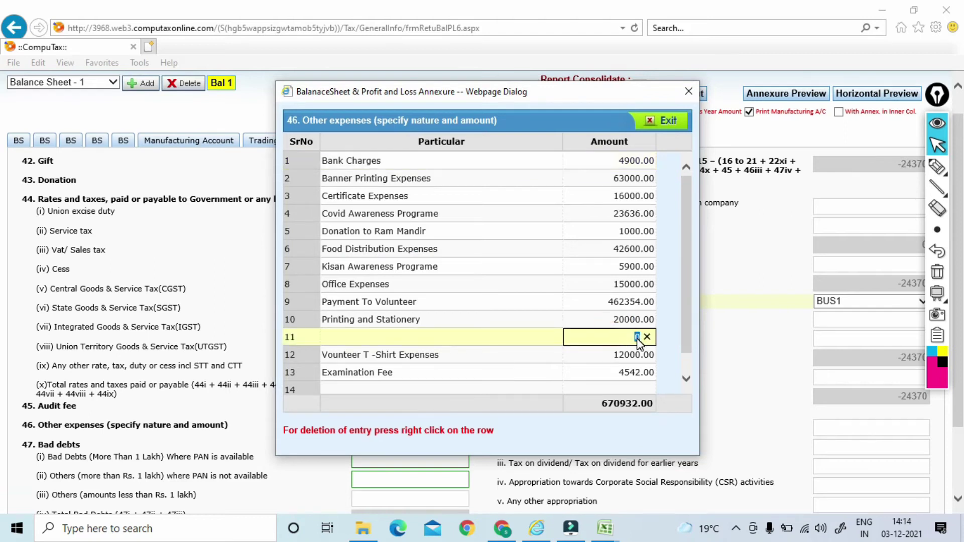
click(334, 347)
right_click(344, 343)
click(380, 360)
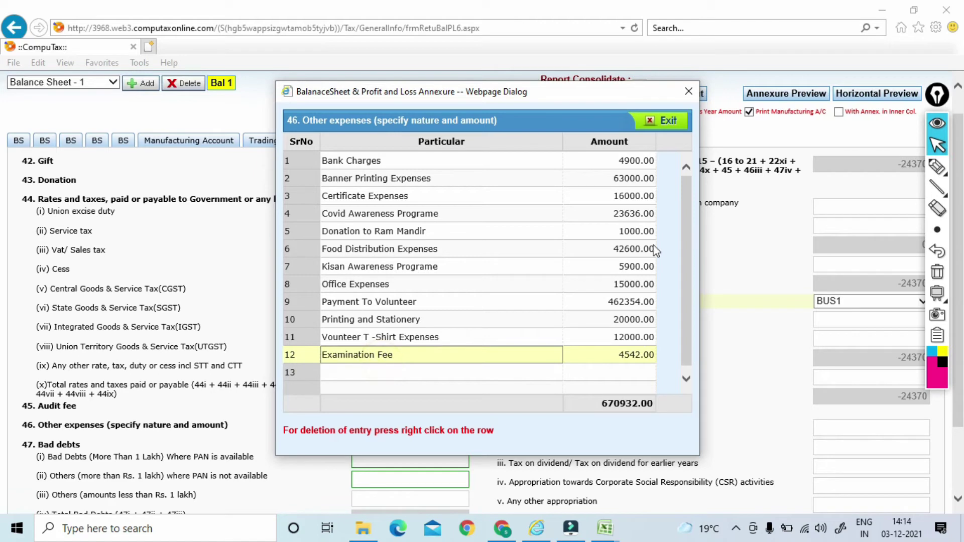
click(667, 122)
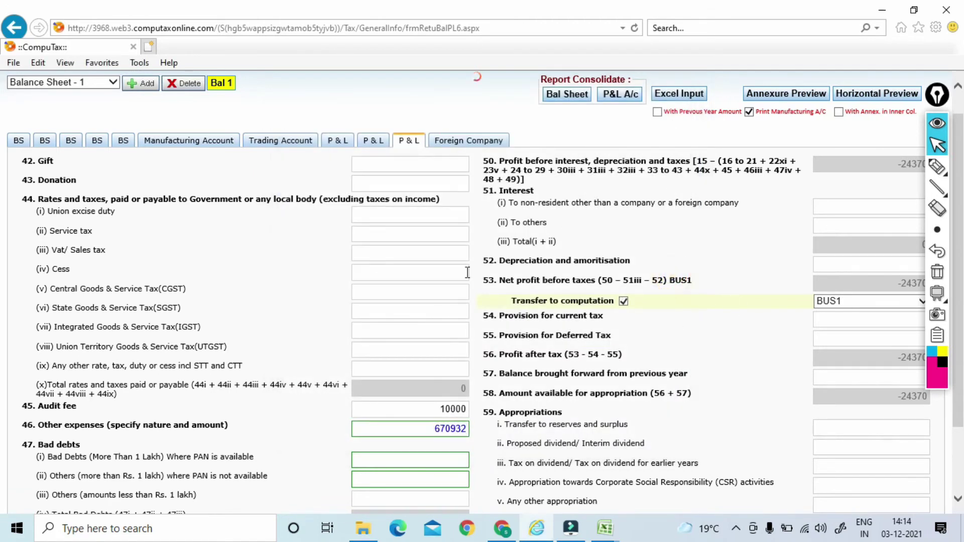
Step: Check the net profit's transfer to computation under BUS1 on the third profit and loss page, and exit the balance sheet entry
click(937, 123)
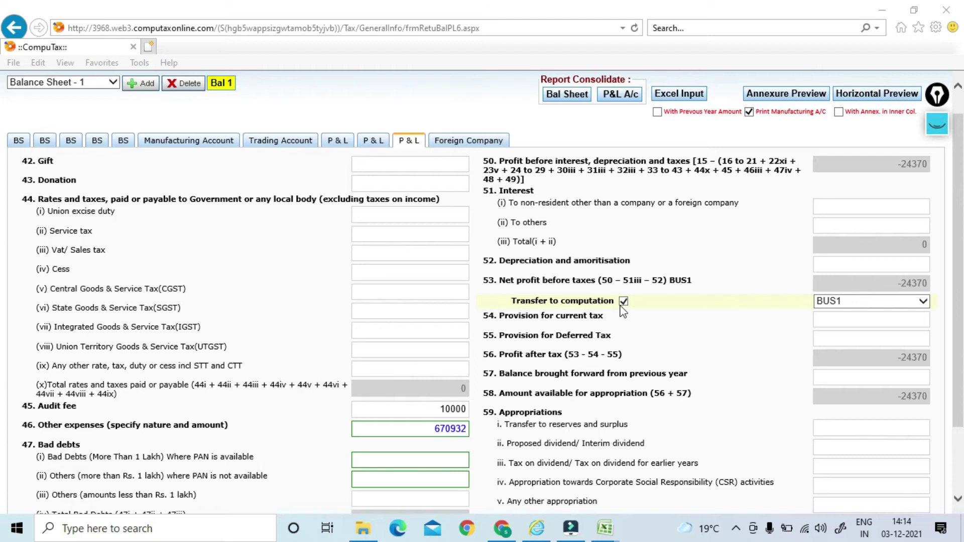
click(833, 307)
click(835, 304)
click(774, 285)
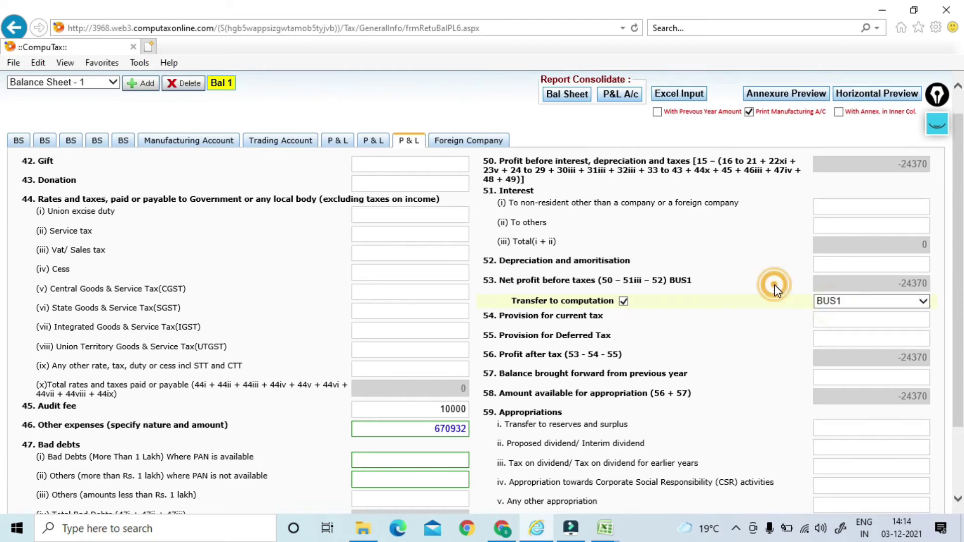
scroll(2, 186, down, 3)
scroll(3, 165, up, 4)
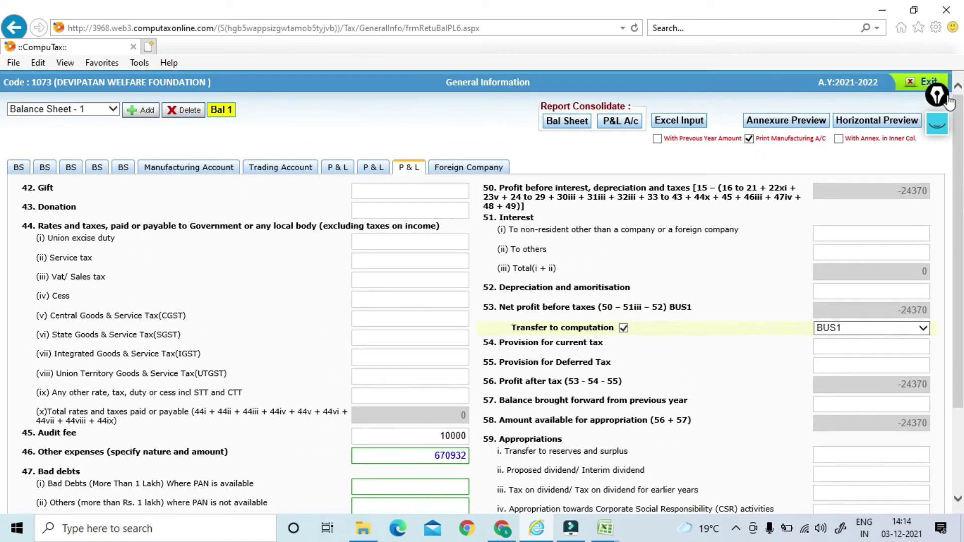
drag(945, 96, 960, 128)
click(928, 97)
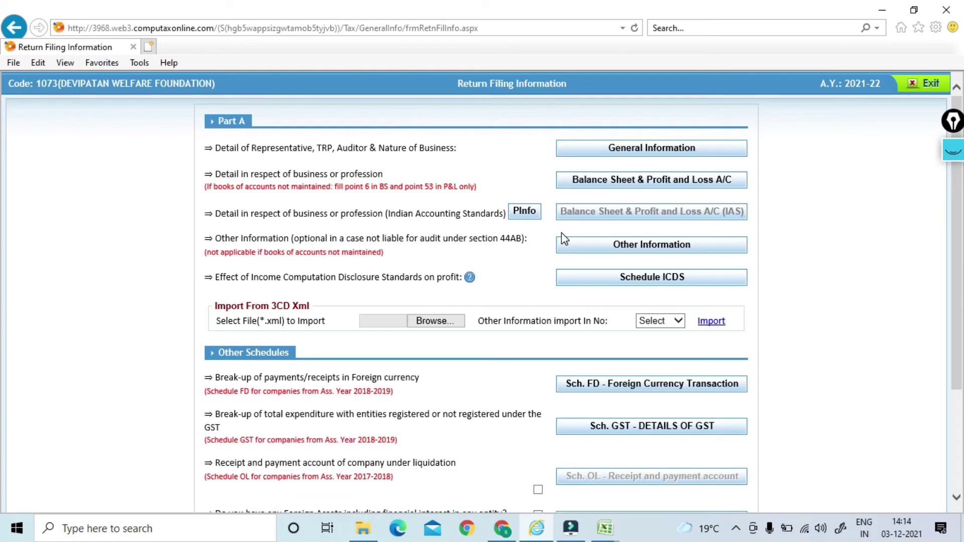
Step: Review points 11D to QD (a) of the Other Information section, and exit to the computation screen
click(625, 251)
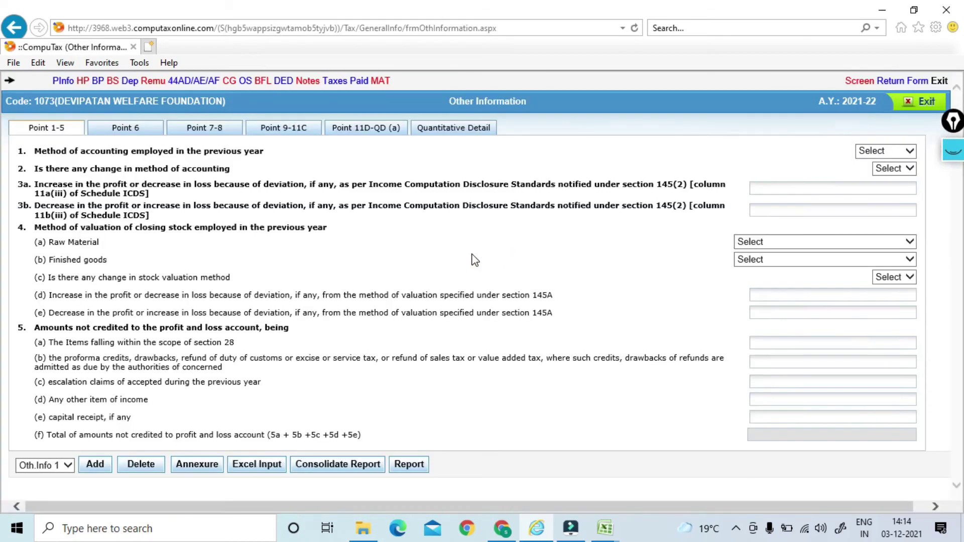
click(379, 131)
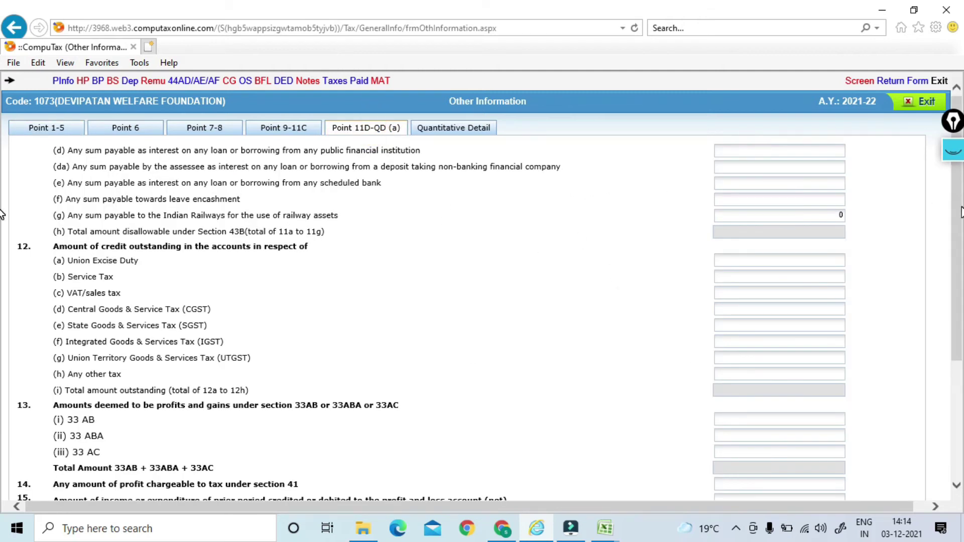
scroll(3, 215, down, 4)
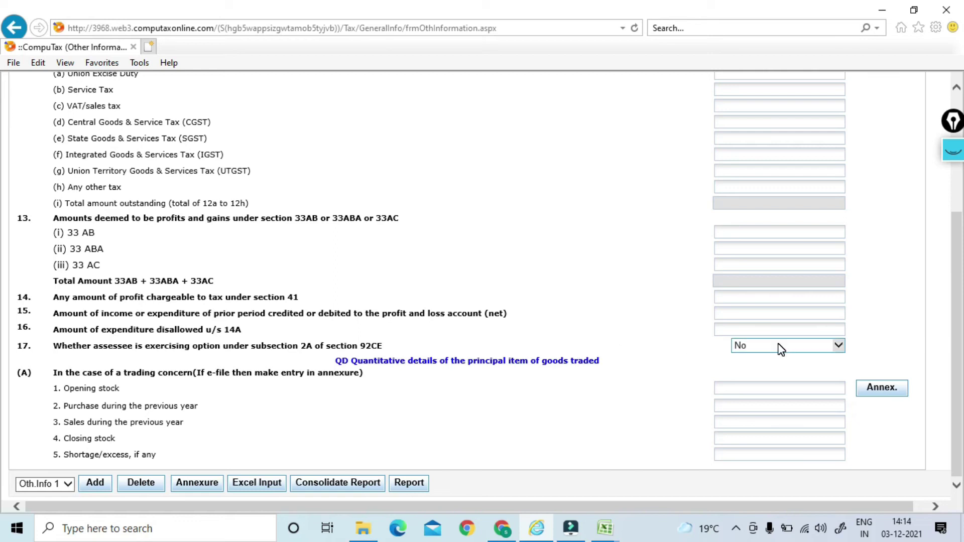
scroll(3, 299, up, 4)
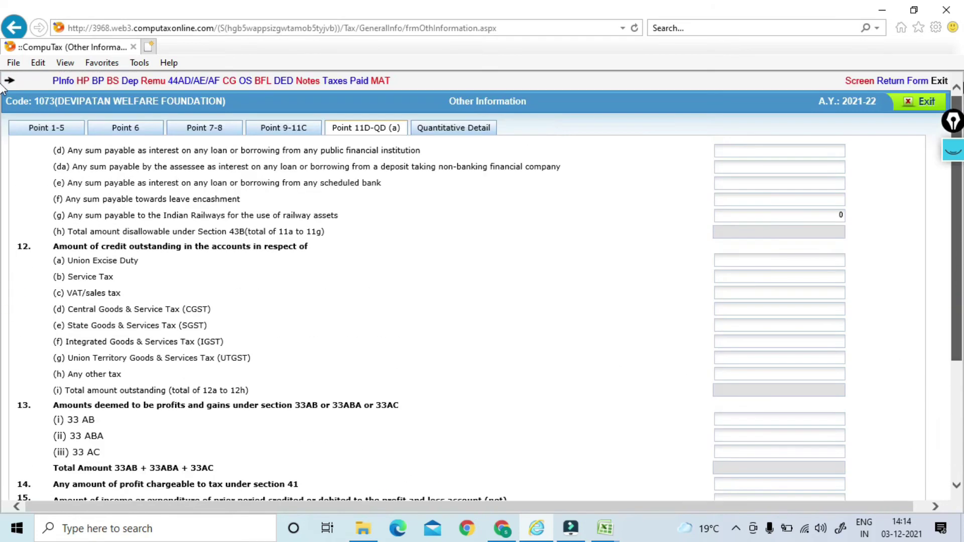
click(921, 101)
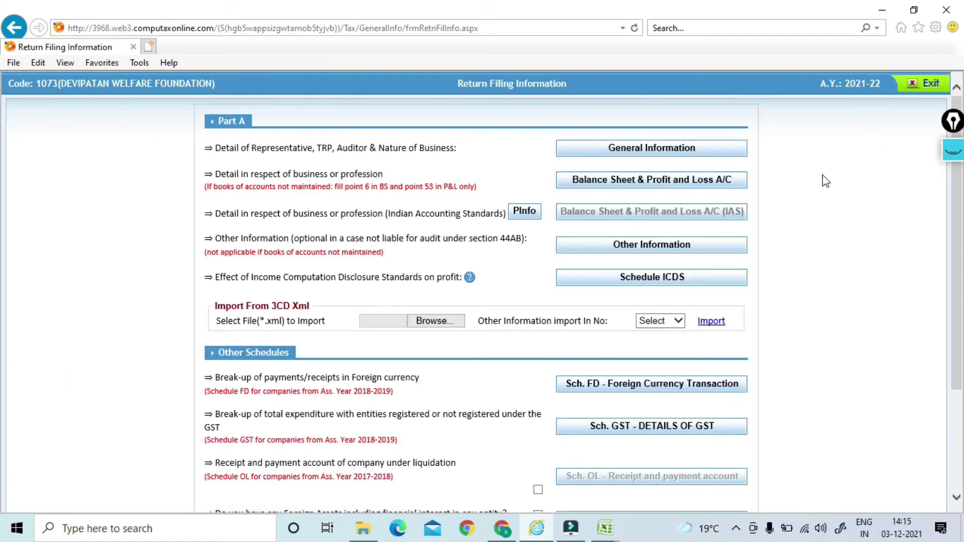
click(930, 94)
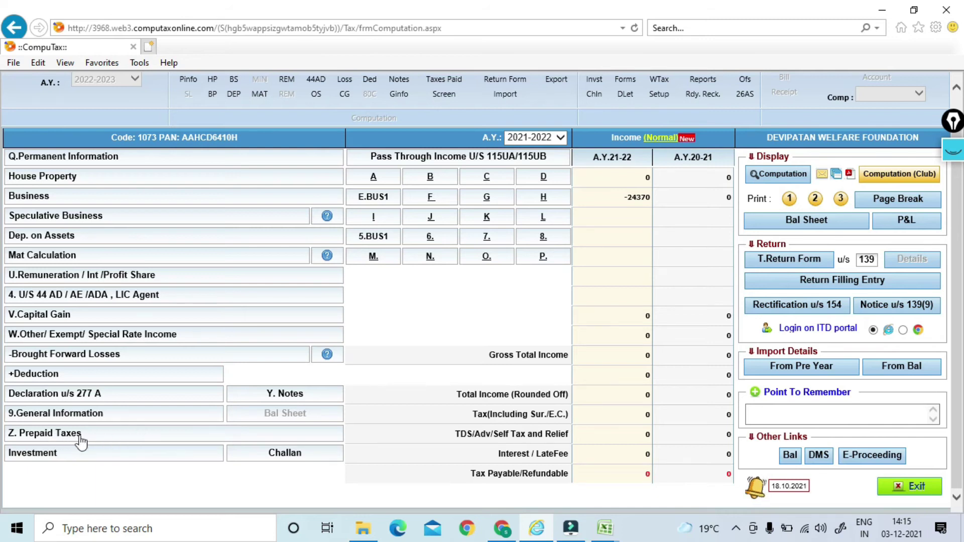
Step: Download and view the company's Form 26AS from the prepaid taxes section, close it, and exit to the computation
click(61, 435)
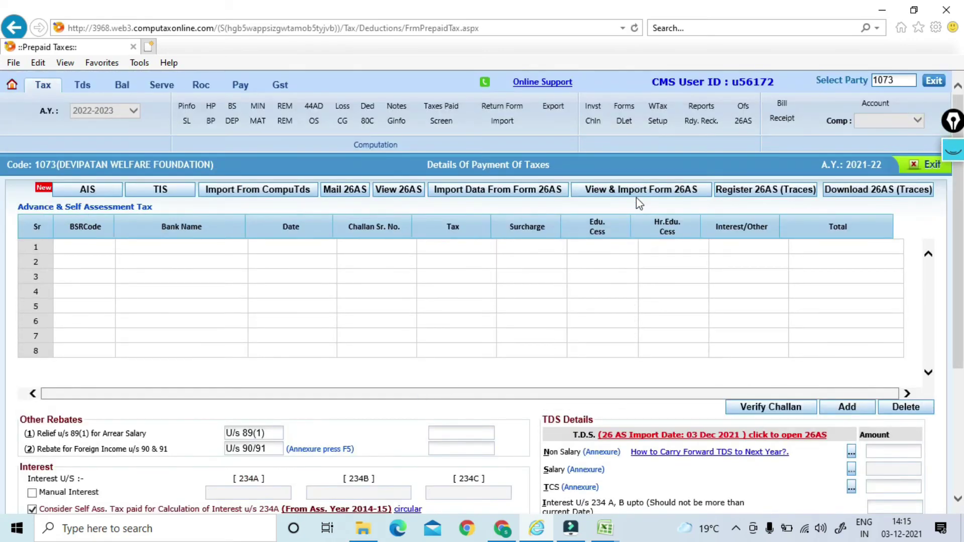
click(637, 195)
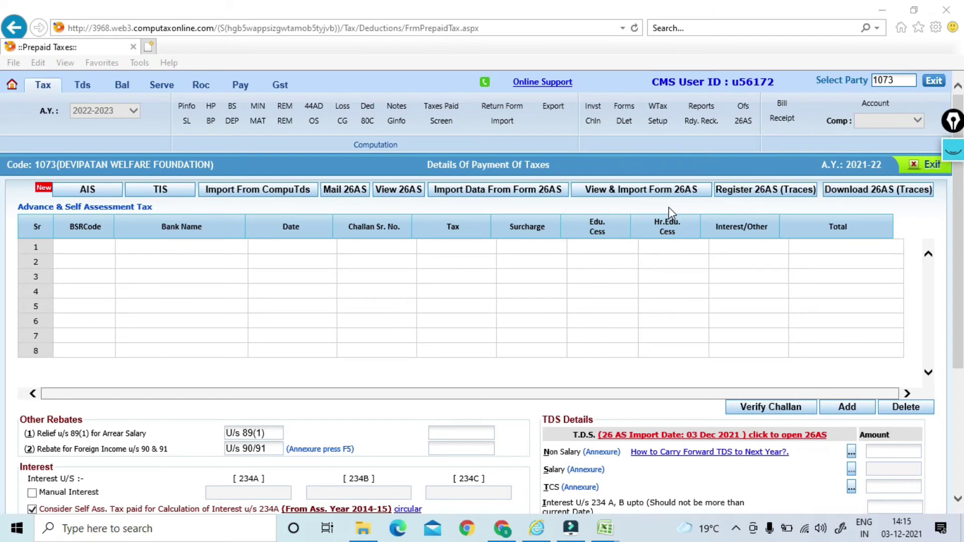
click(474, 313)
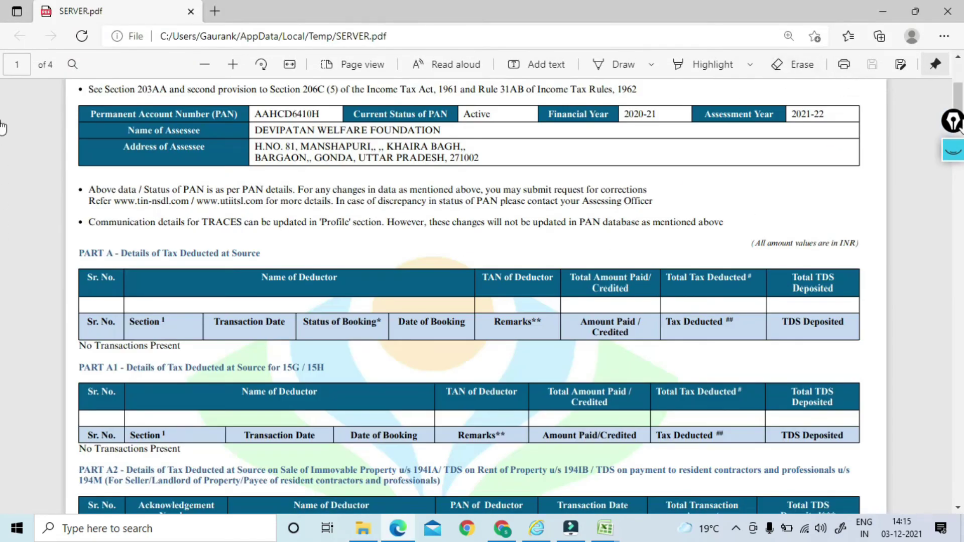
drag(958, 96, 960, 266)
click(947, 11)
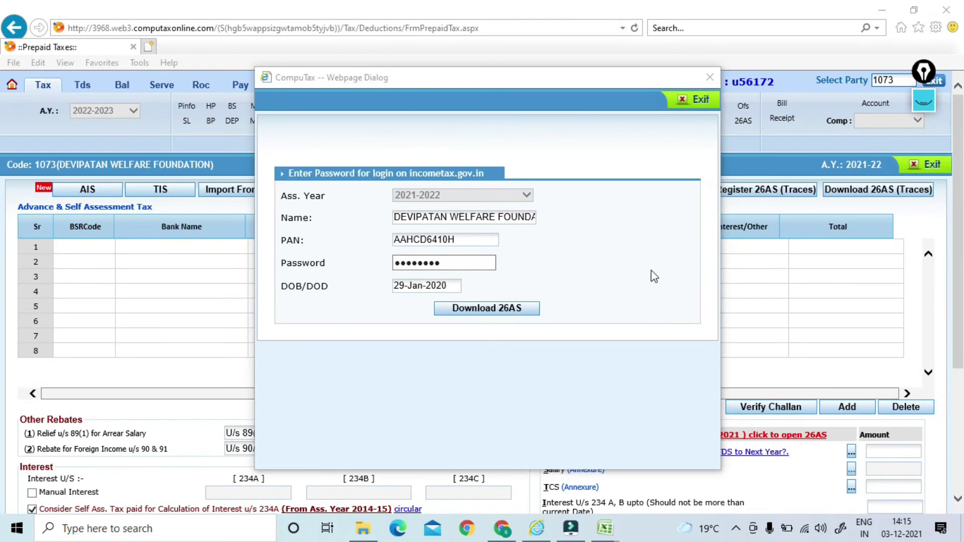
key(Return)
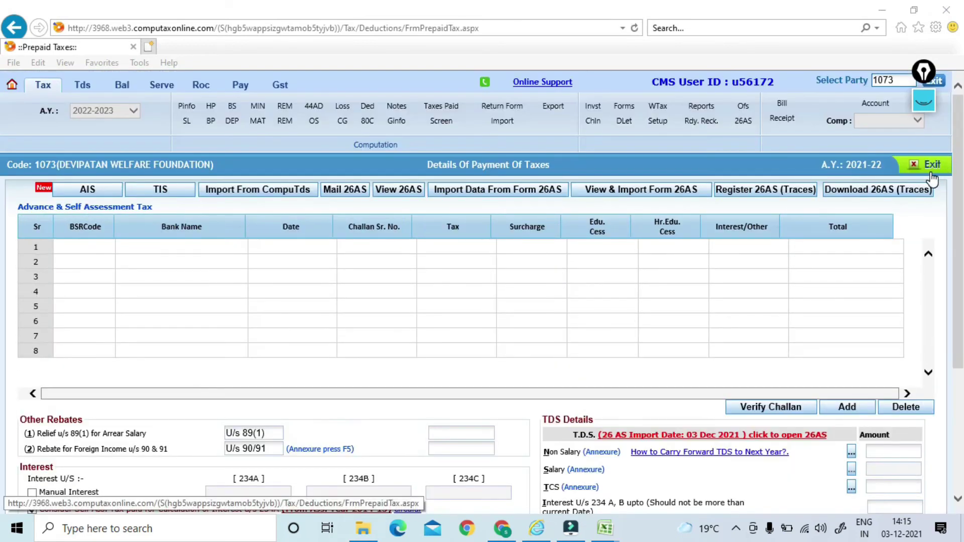
click(926, 167)
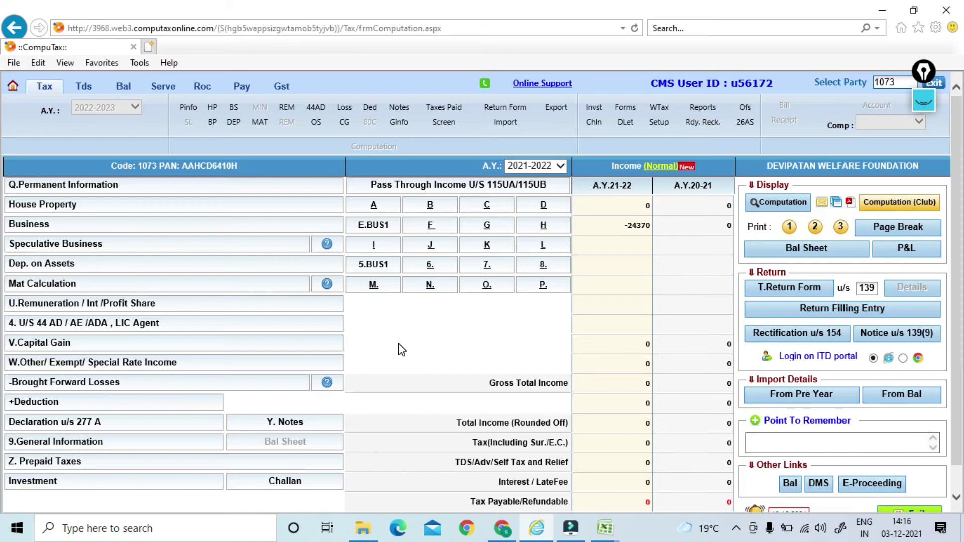
Step: Generate the Form 6 e-return under section 139 and save its JSON file as ITR6_JSon_1073 in Downloads
click(773, 293)
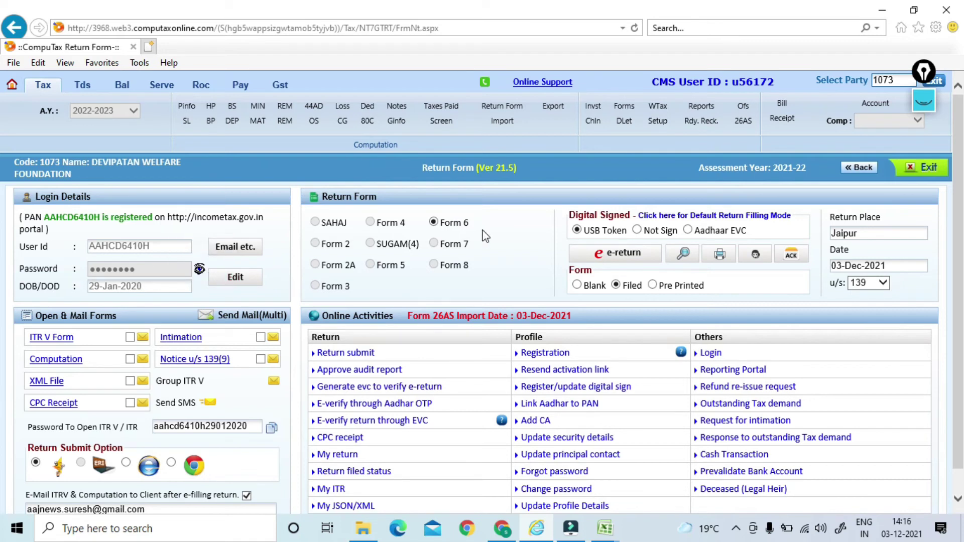
click(623, 255)
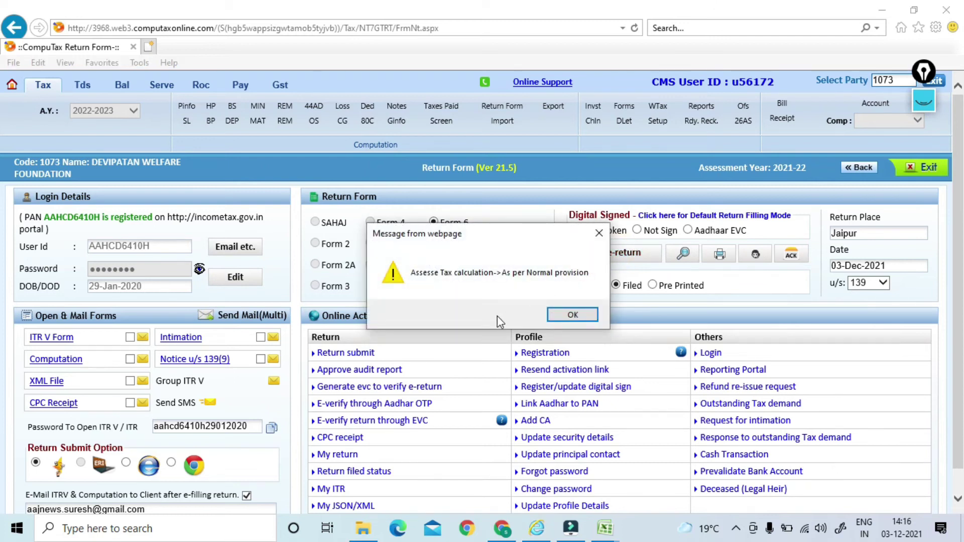
click(582, 313)
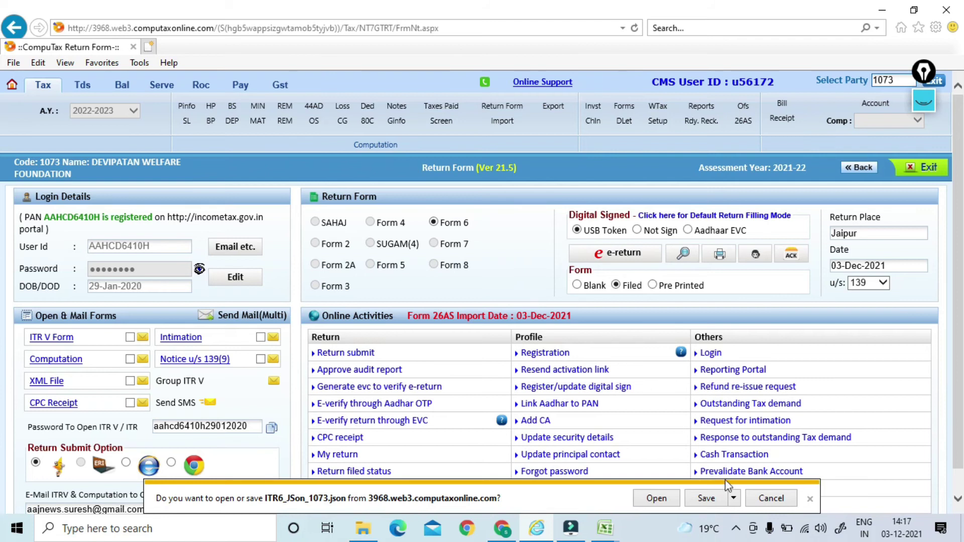
click(734, 498)
click(781, 482)
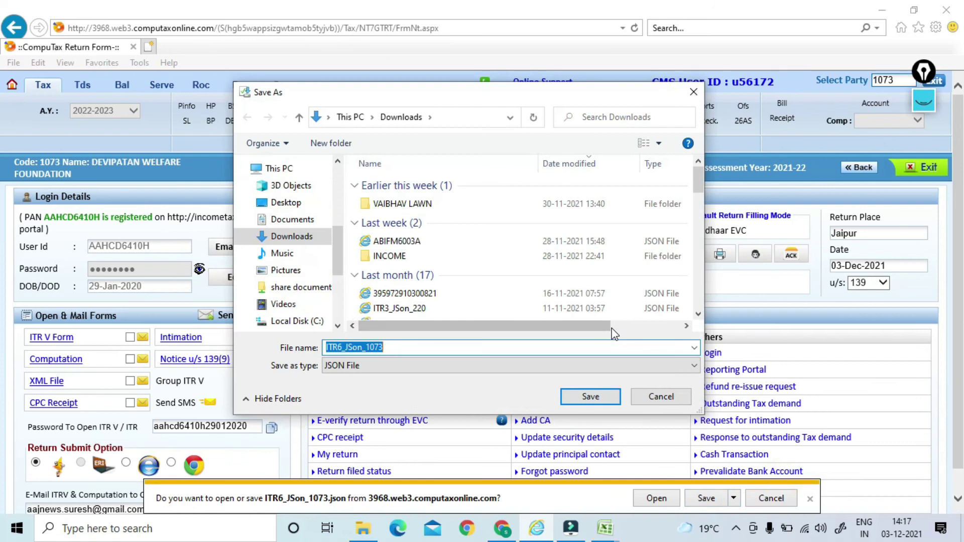
click(598, 396)
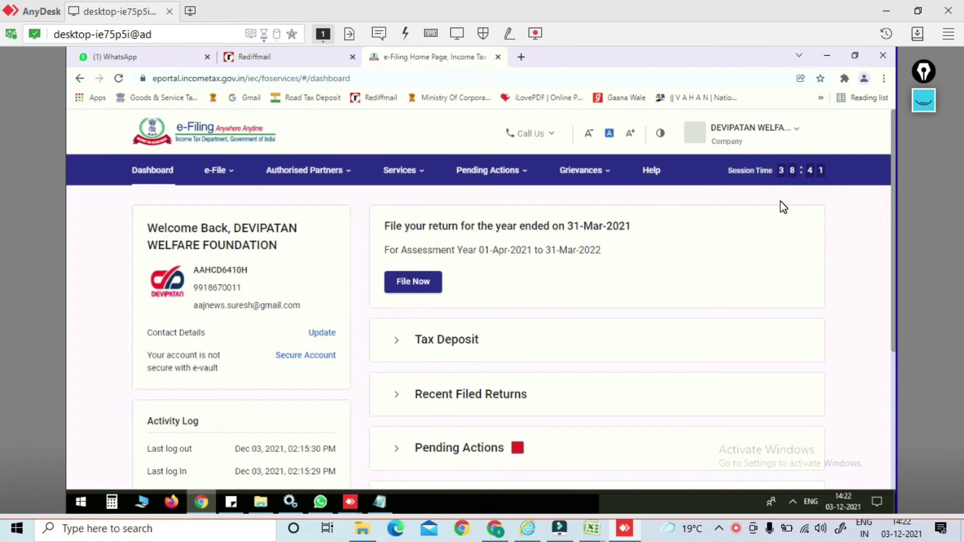
Step: On the income tax e-Filing portal in the AnyDesk session, start an income tax return for assessment year 2021-22 in offline mode
click(226, 175)
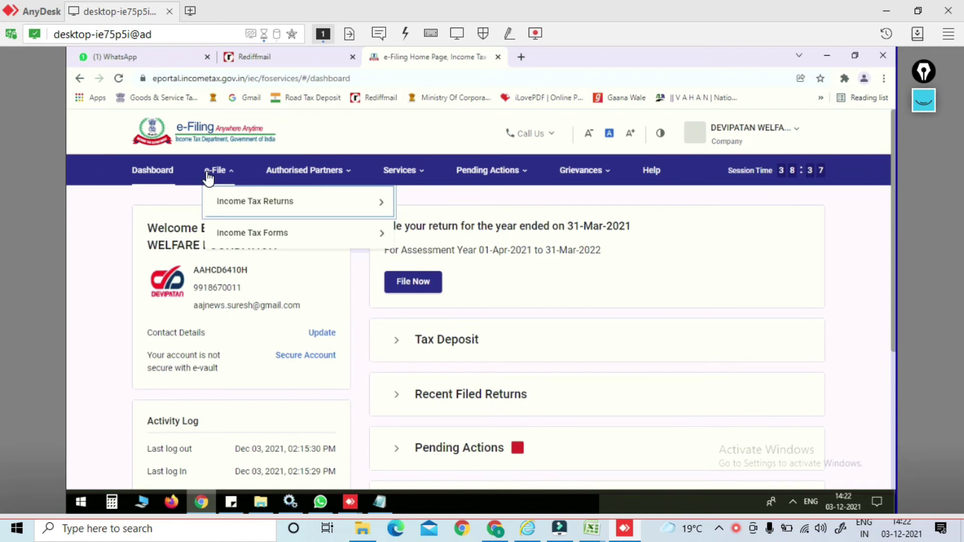
mouse_move(225, 208)
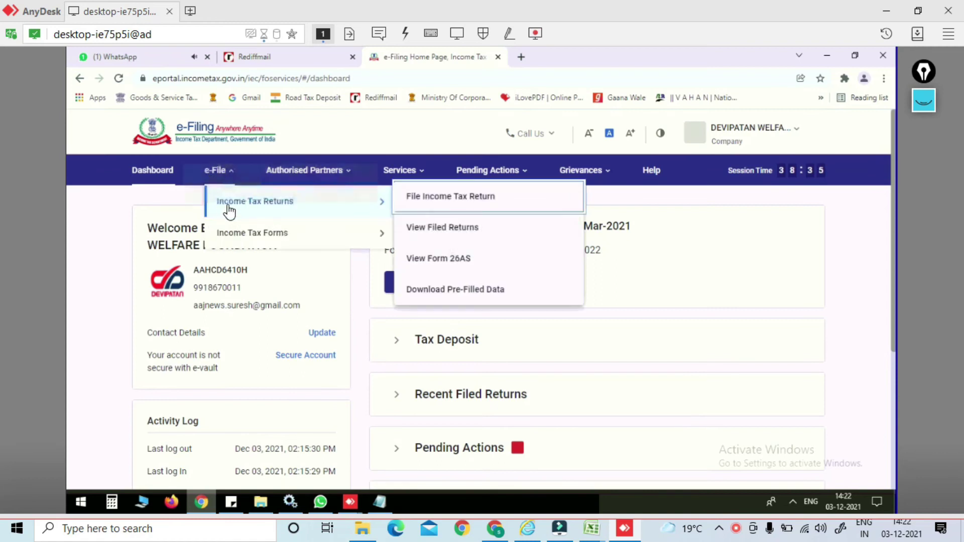
click(432, 209)
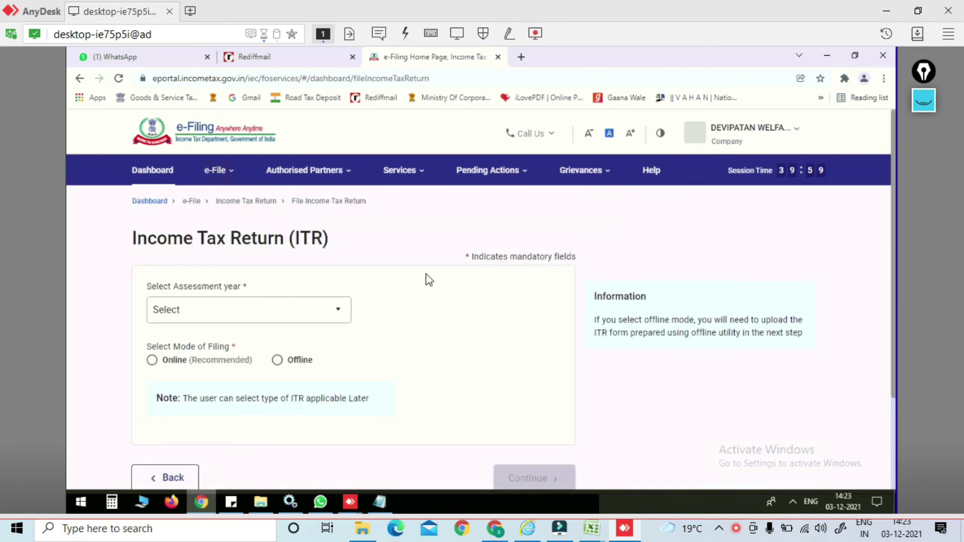
click(338, 310)
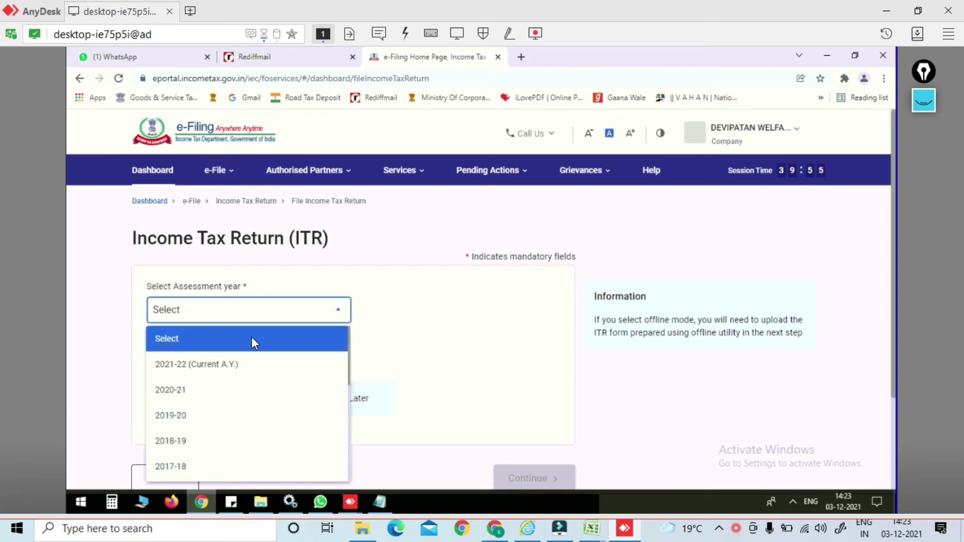
click(206, 363)
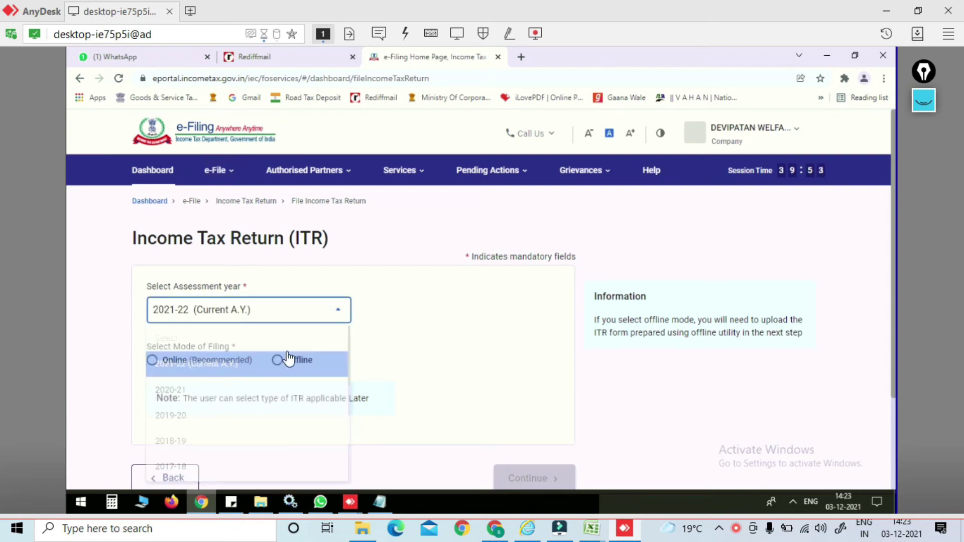
click(457, 330)
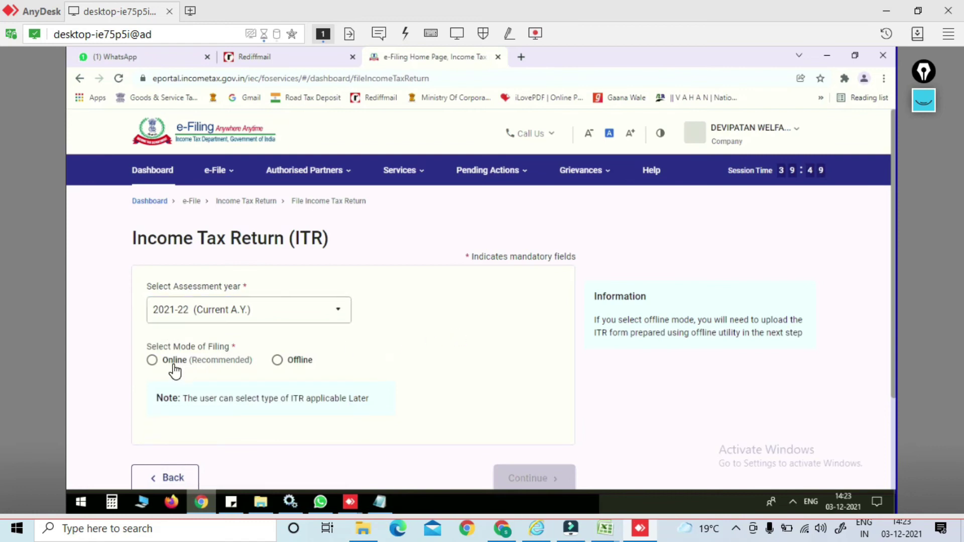
click(277, 360)
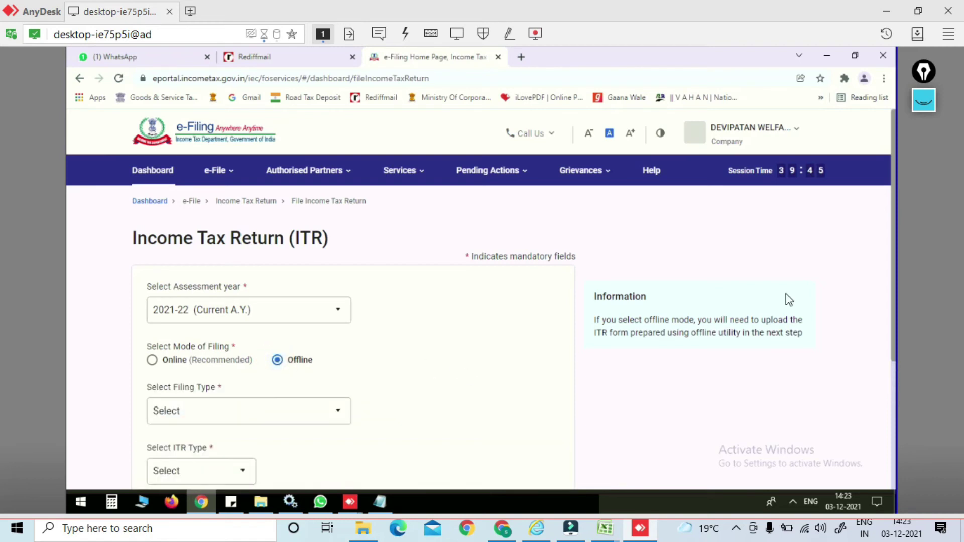
Step: Set the filing type to 139(1) - Original Return and the ITR type to ITR-6, and continue to the upload page
click(255, 410)
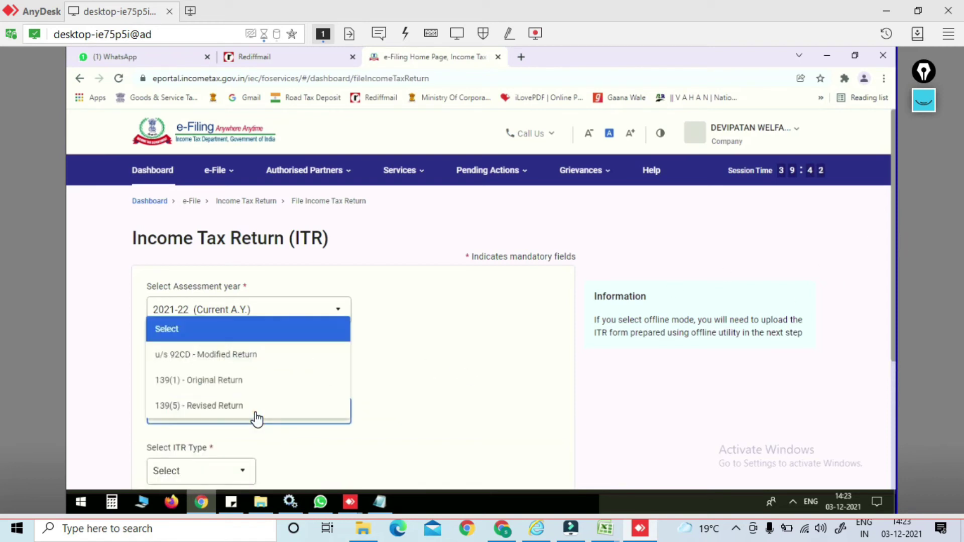
click(229, 384)
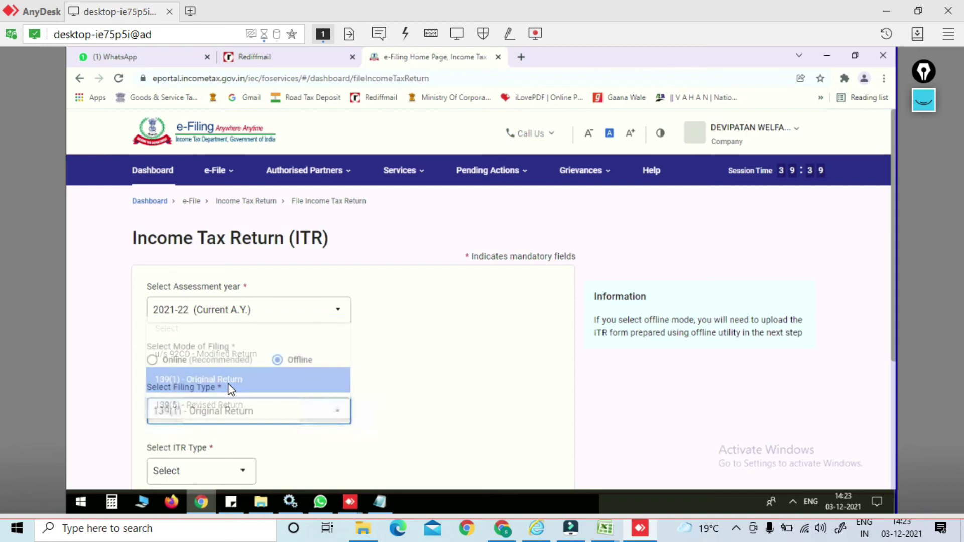
click(549, 351)
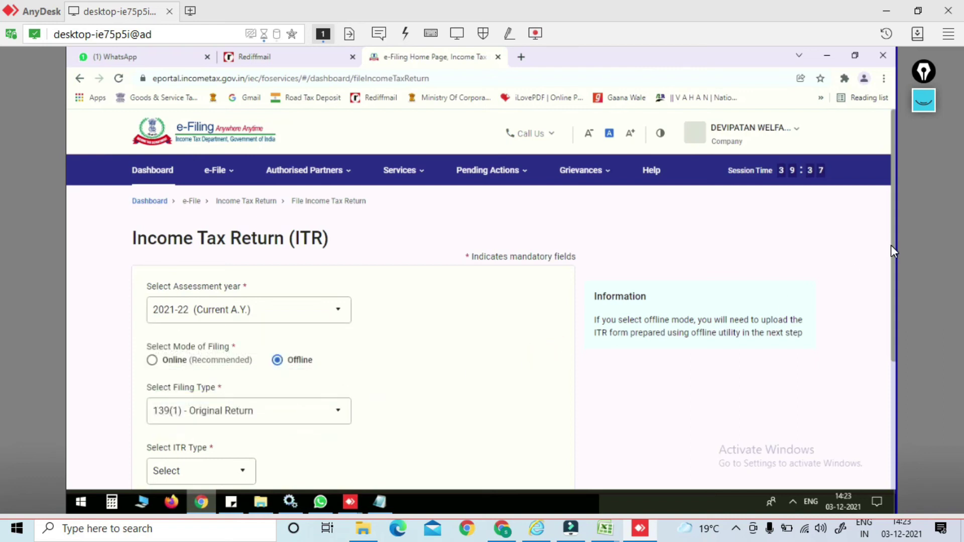
drag(891, 254, 889, 300)
click(241, 392)
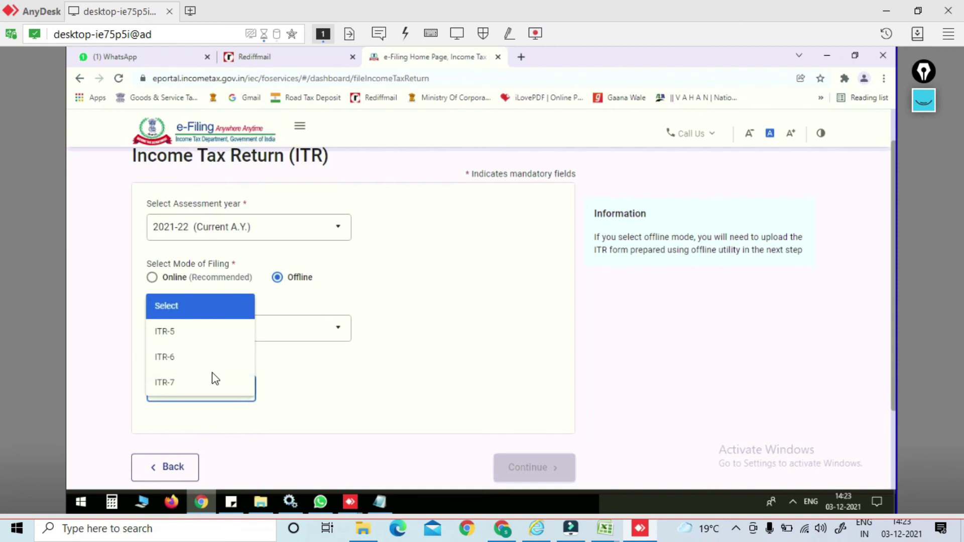
click(169, 357)
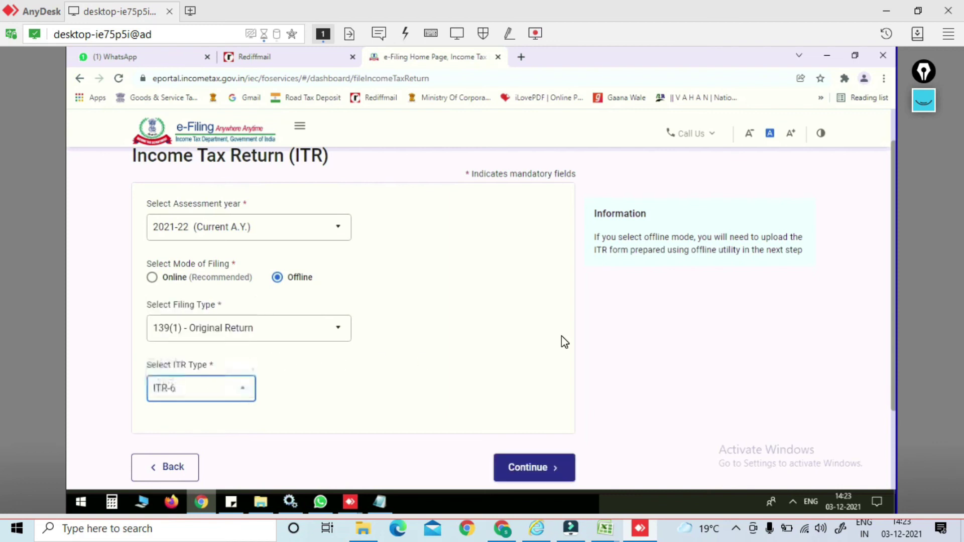
click(533, 466)
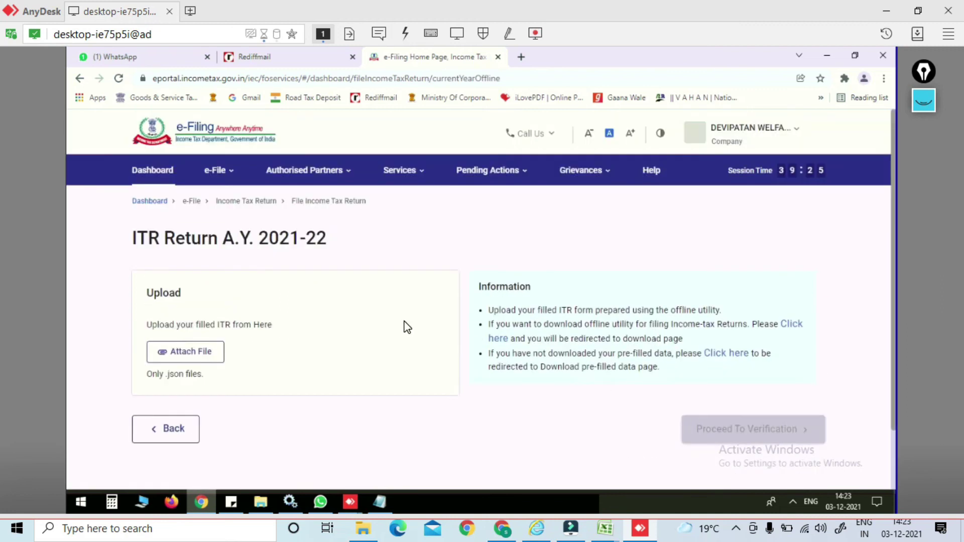
Step: Attach ITR6_JSon_1073.json from the Desktop as the filled ITR and proceed to verification
click(199, 352)
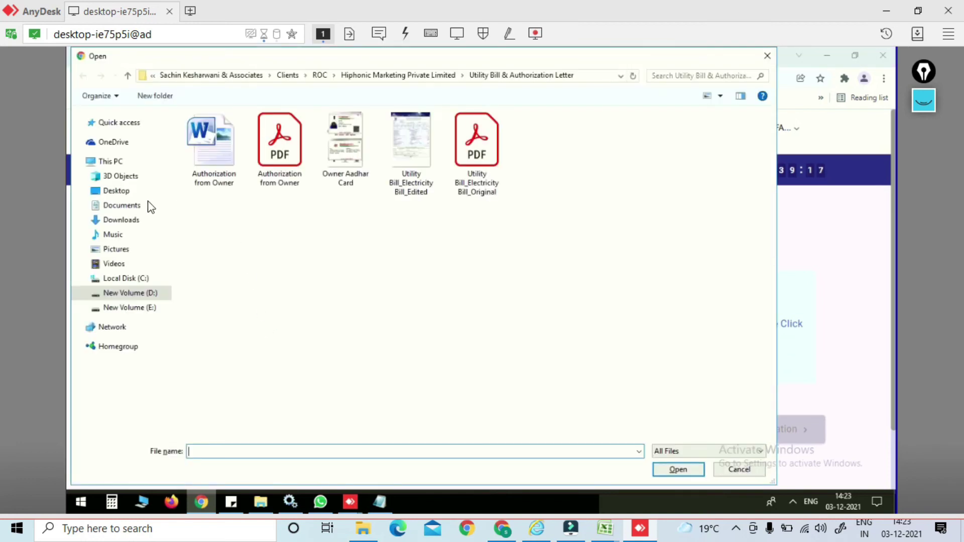
click(120, 191)
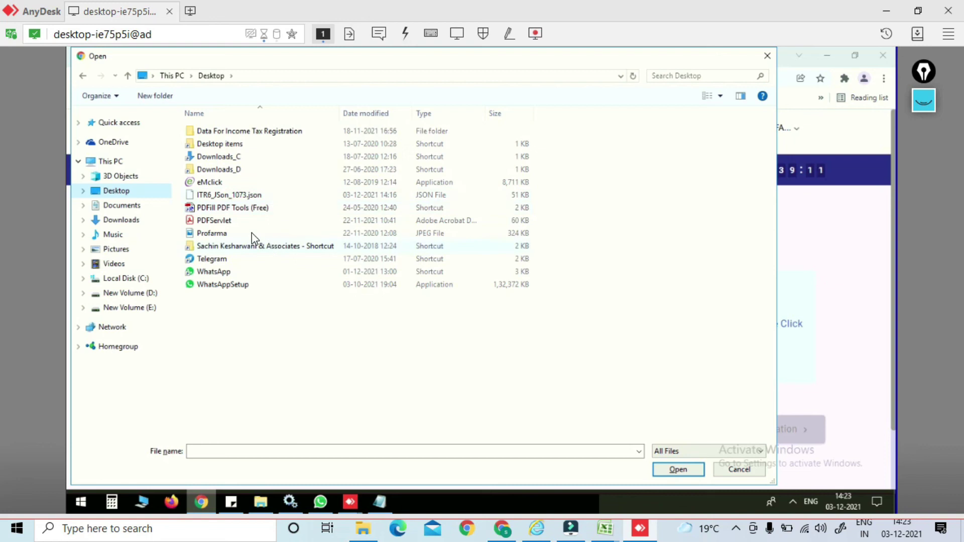
click(238, 196)
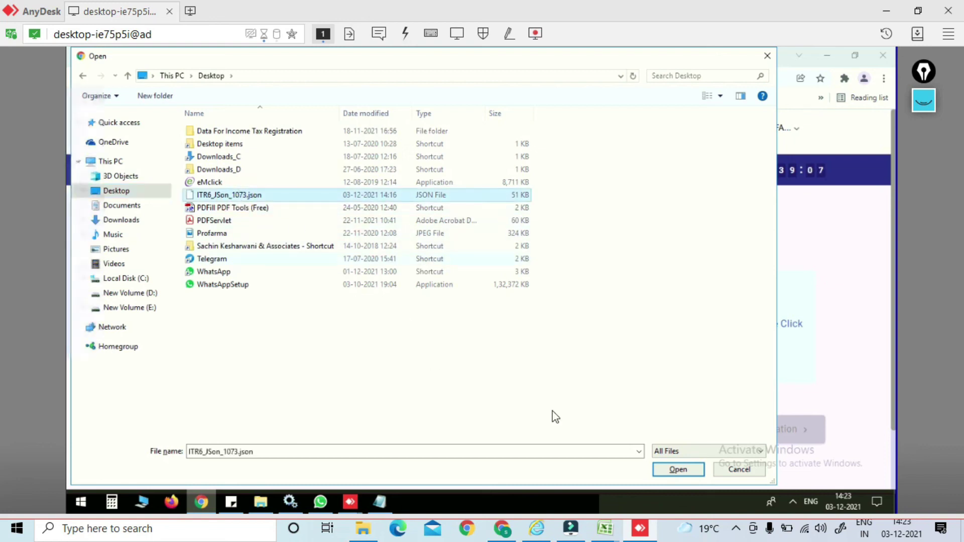
click(677, 470)
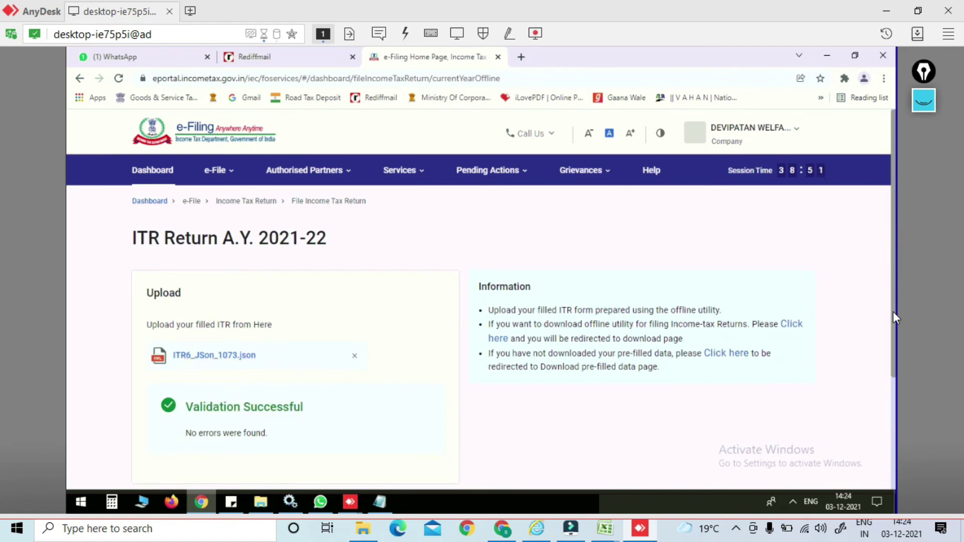
scroll(892, 326, down, 2)
scroll(798, 401, down, 1)
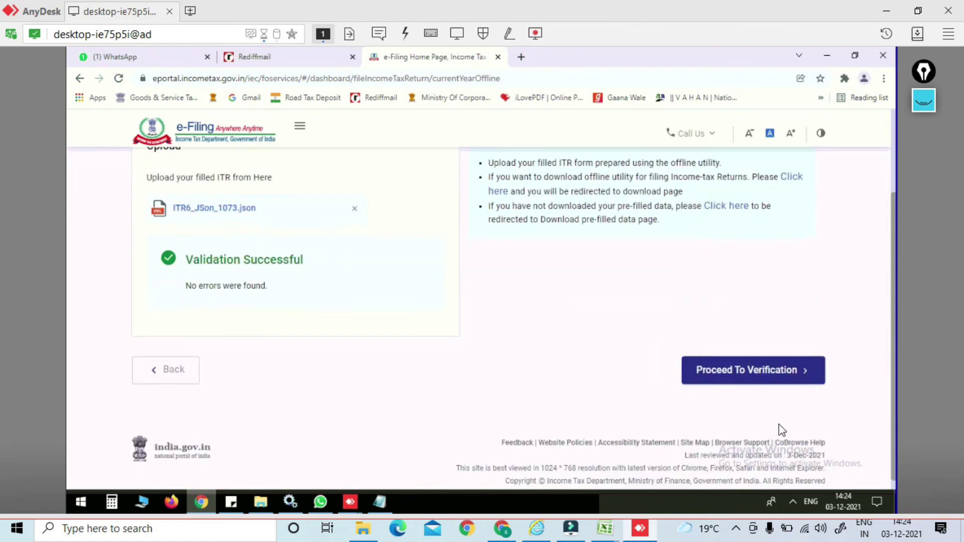
click(717, 379)
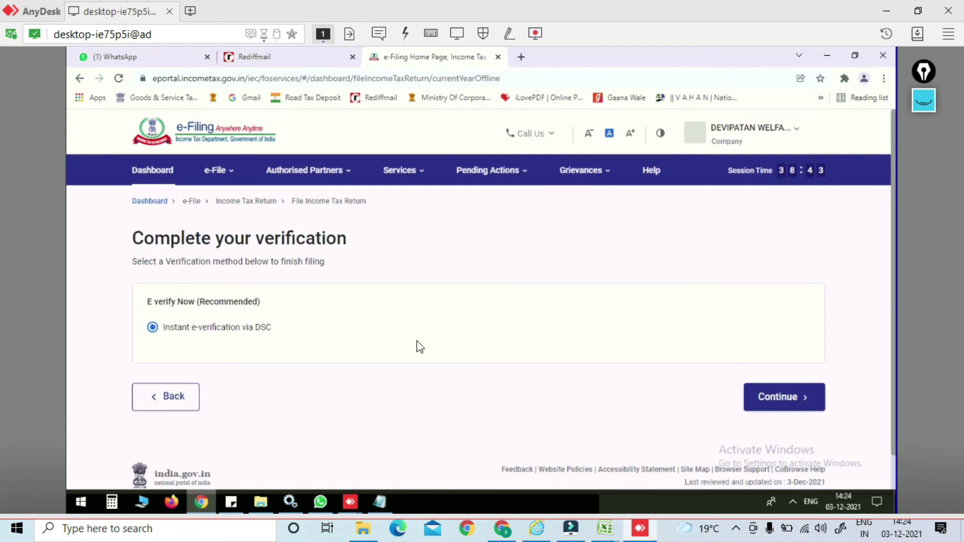
Step: Choose e-verification by Digital Signature Certificate (DSC), declare the emsigner utility downloaded and installed, and continue to data signing
click(784, 399)
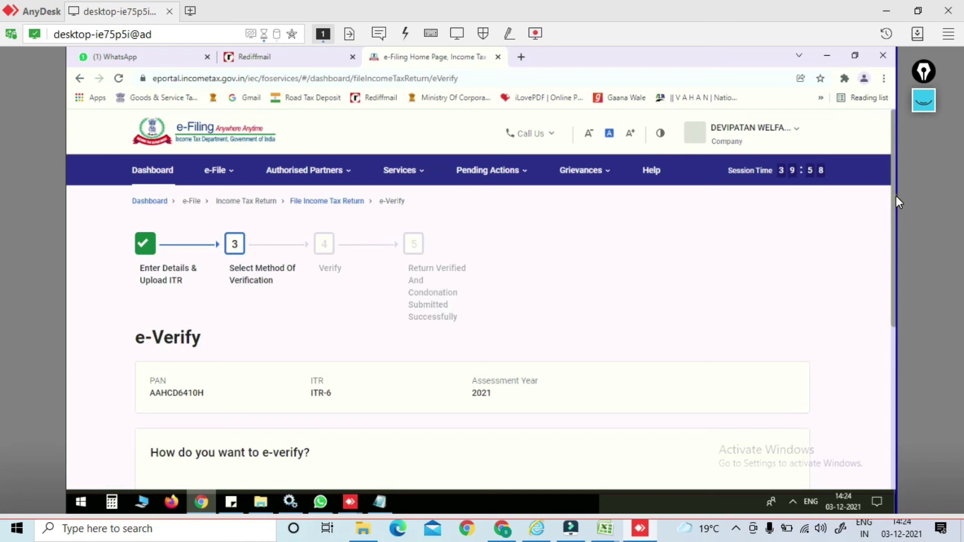
scroll(884, 290, down, 1)
scroll(886, 295, down, 4)
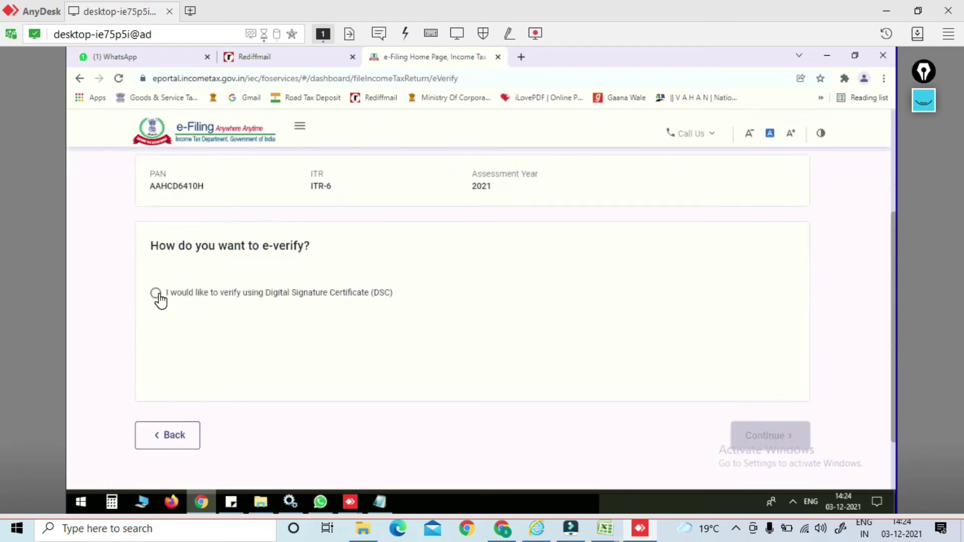
click(157, 296)
click(796, 435)
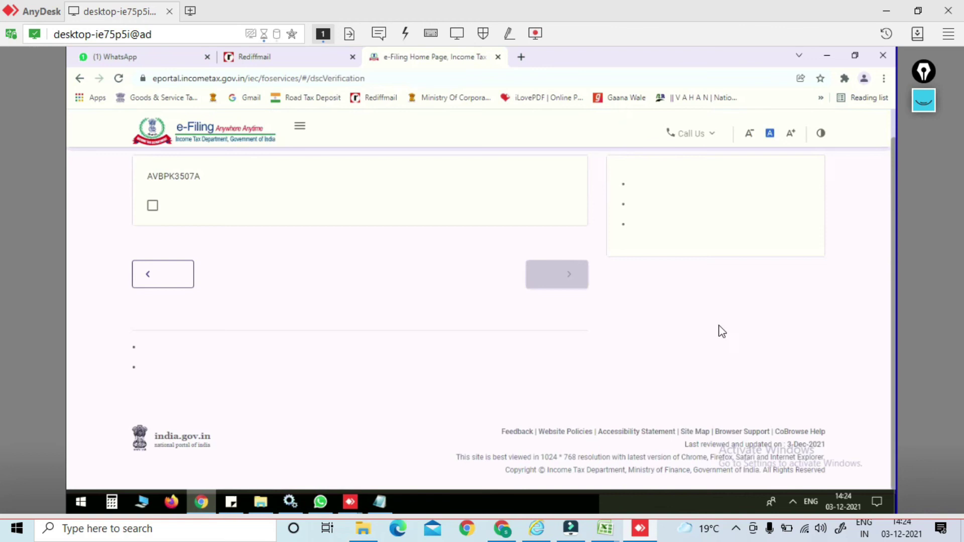
click(152, 244)
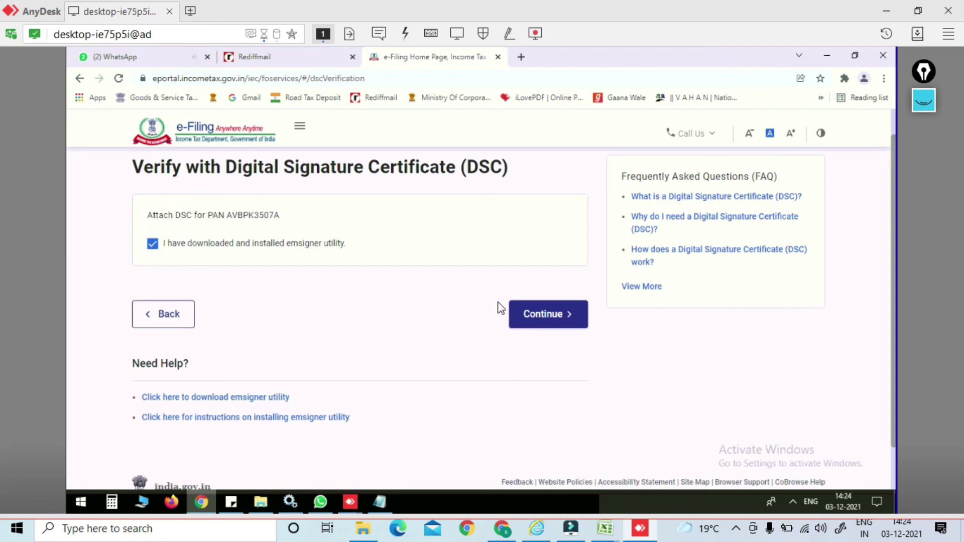
click(528, 328)
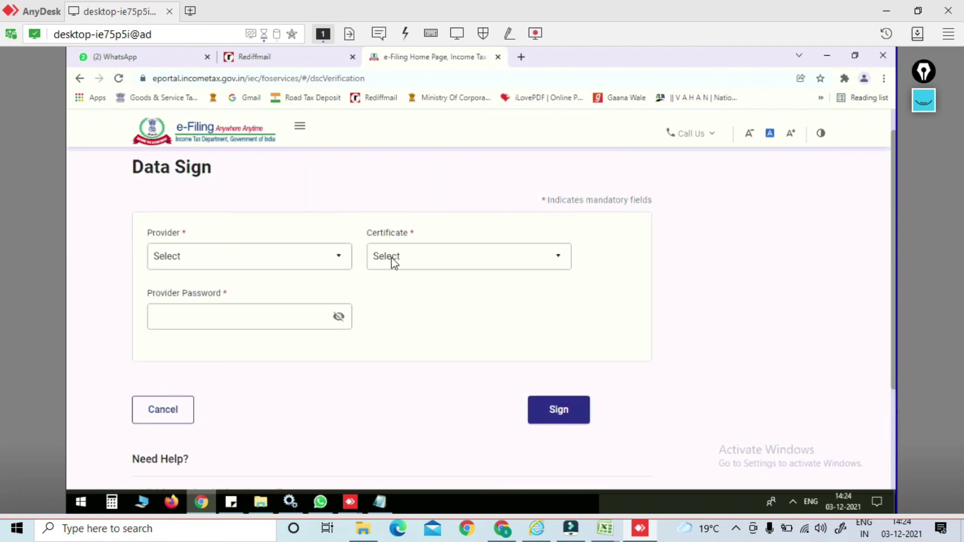
Step: Set the signing provider to the ePass2003 token and select the first certificate listed by number only
click(327, 255)
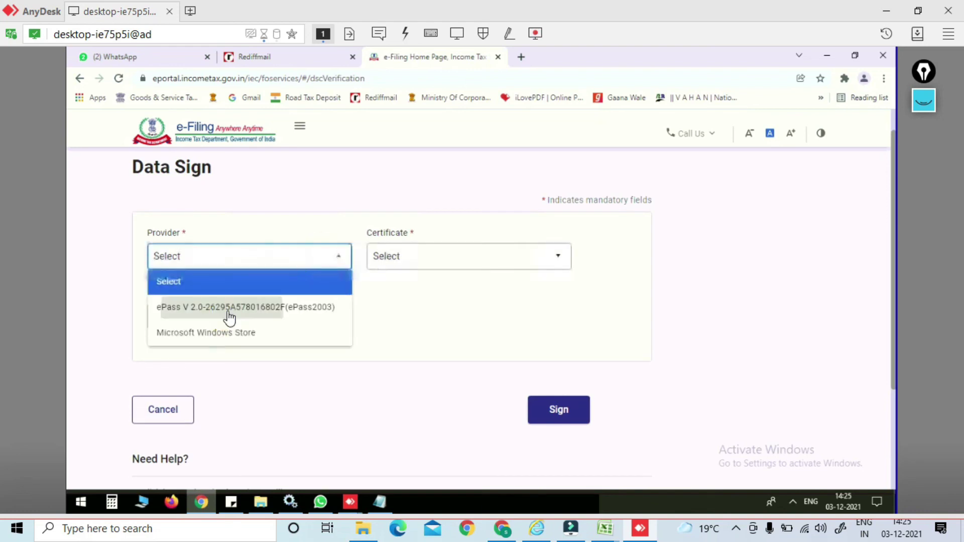
click(228, 309)
click(462, 311)
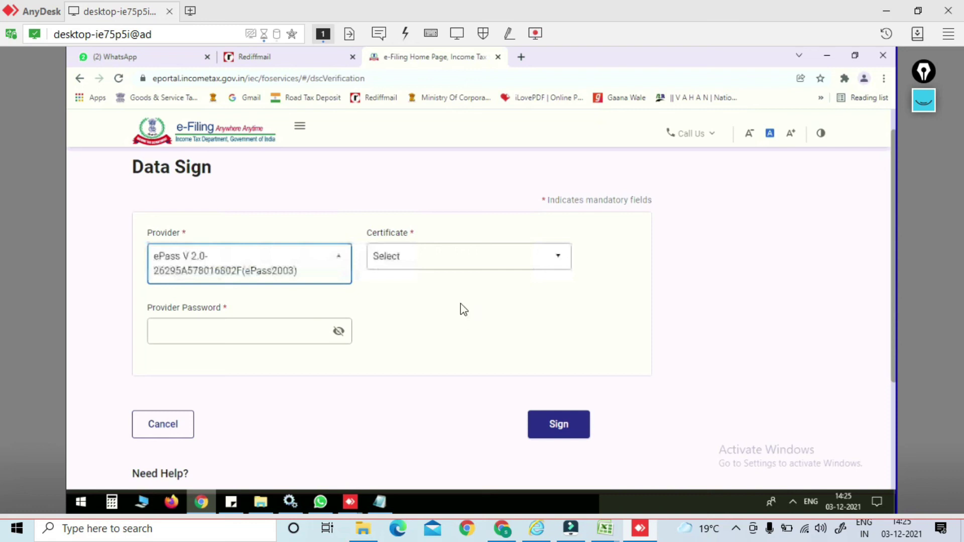
click(432, 259)
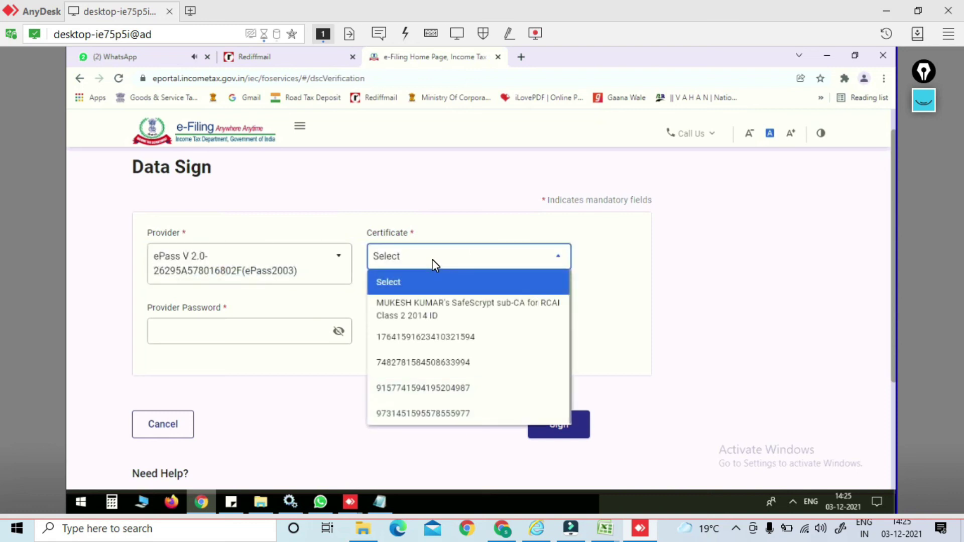
key(Down)
key(Down)
key(Return)
click(422, 302)
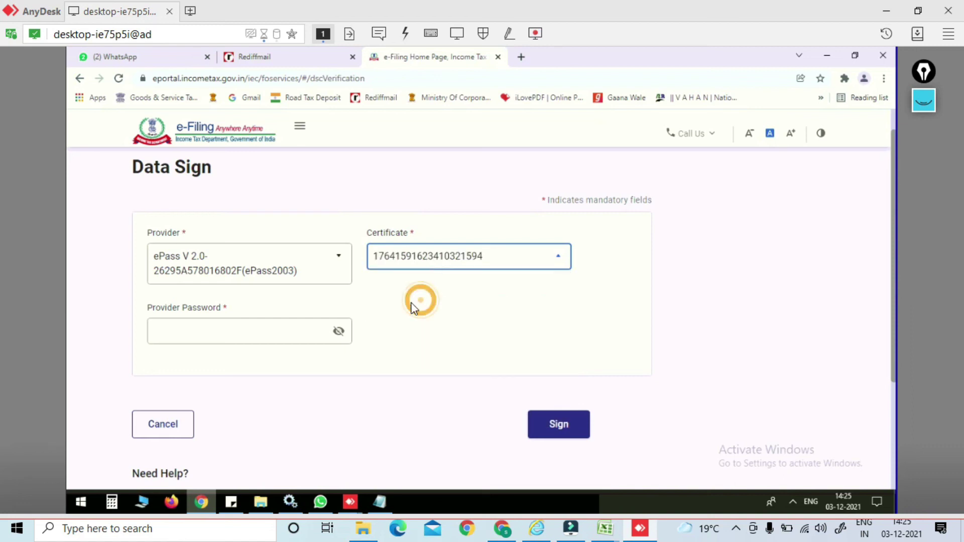
Step: Enter the provider password, sign the return, and confirm its submission
click(202, 332)
text(••)
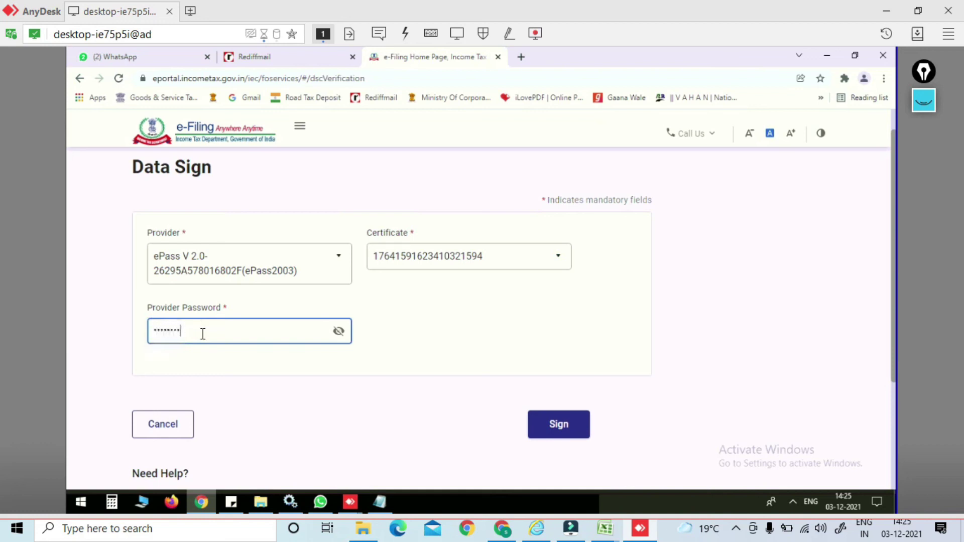
text(••••••)
key(Return)
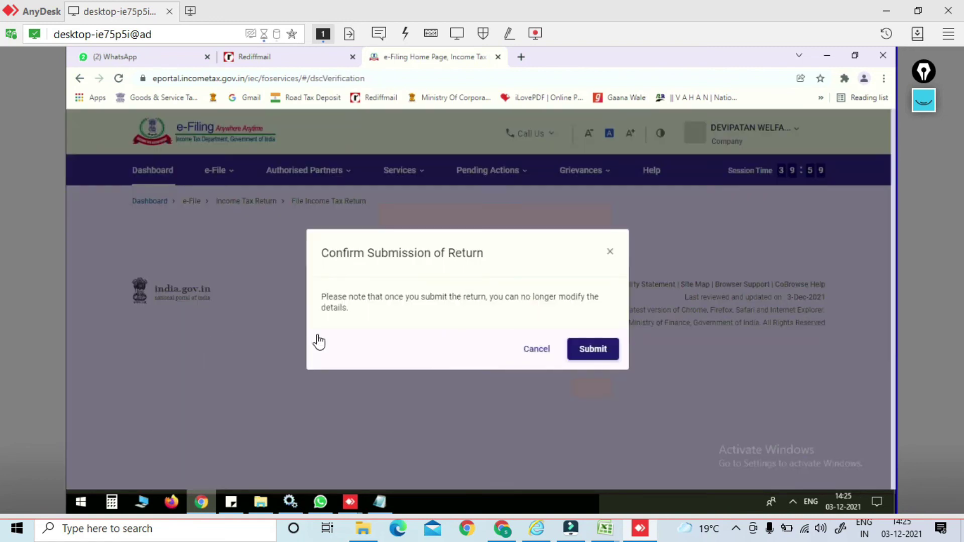
click(597, 351)
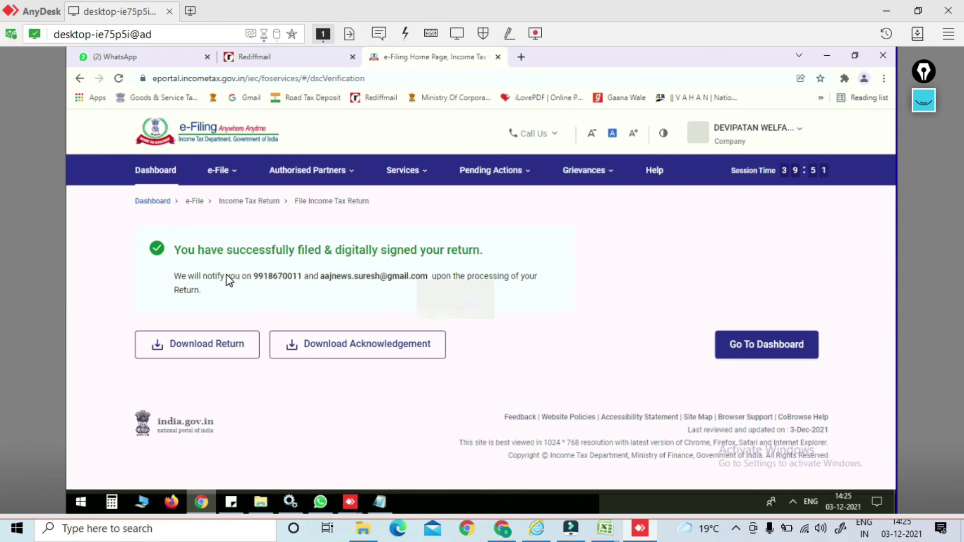
Step: Download the return acknowledgement, review the PDF from the company details through the tax details, and close it
click(357, 344)
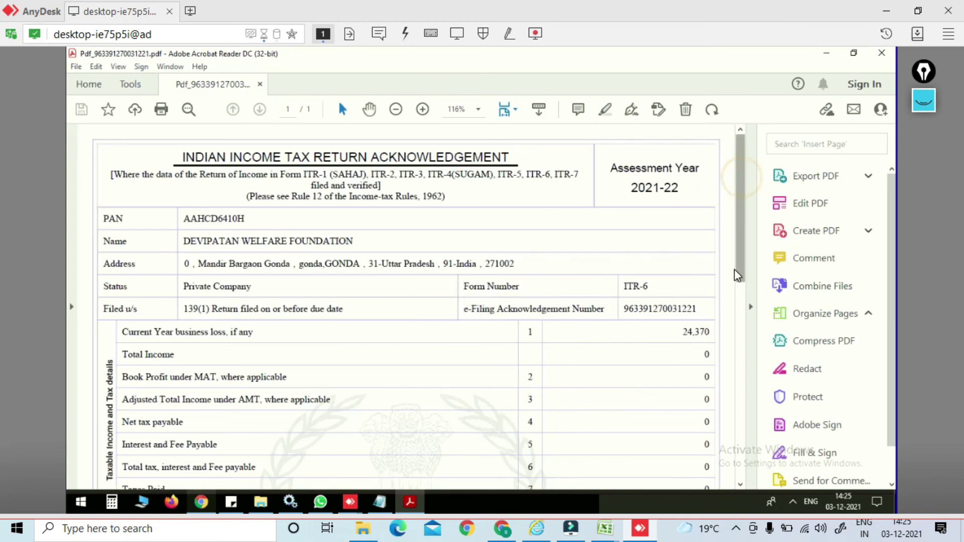
scroll(733, 274, down, 5)
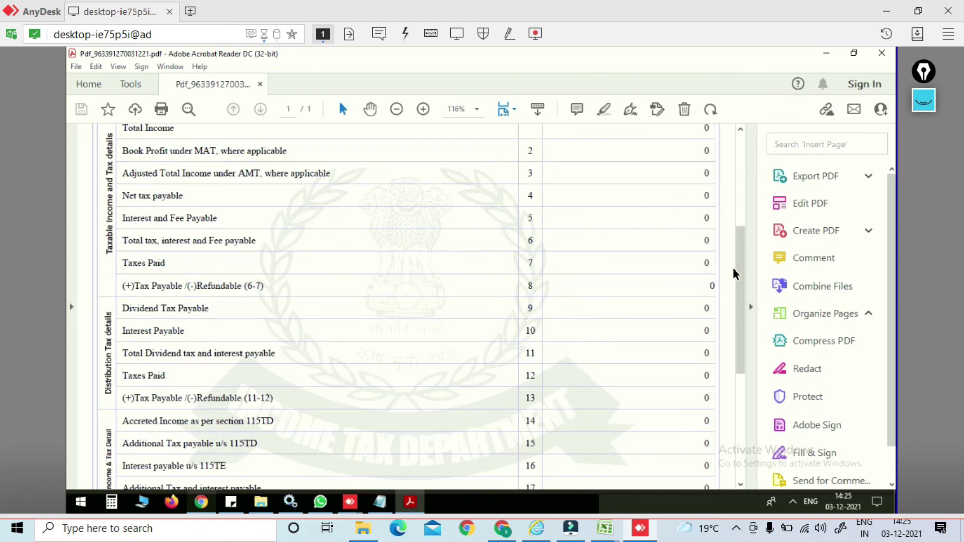
scroll(733, 273, down, 6)
scroll(733, 273, up, 12)
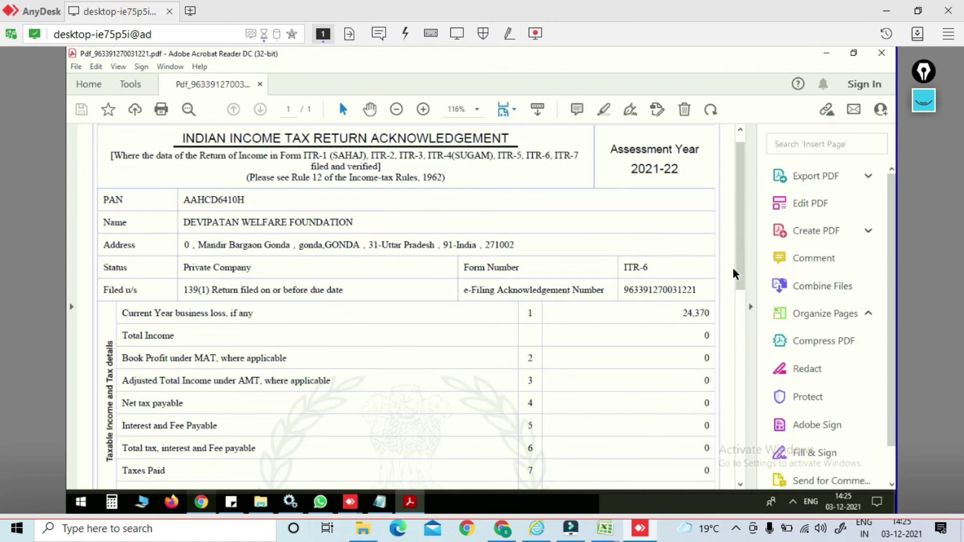
scroll(733, 274, down, 6)
key(alt+F4)
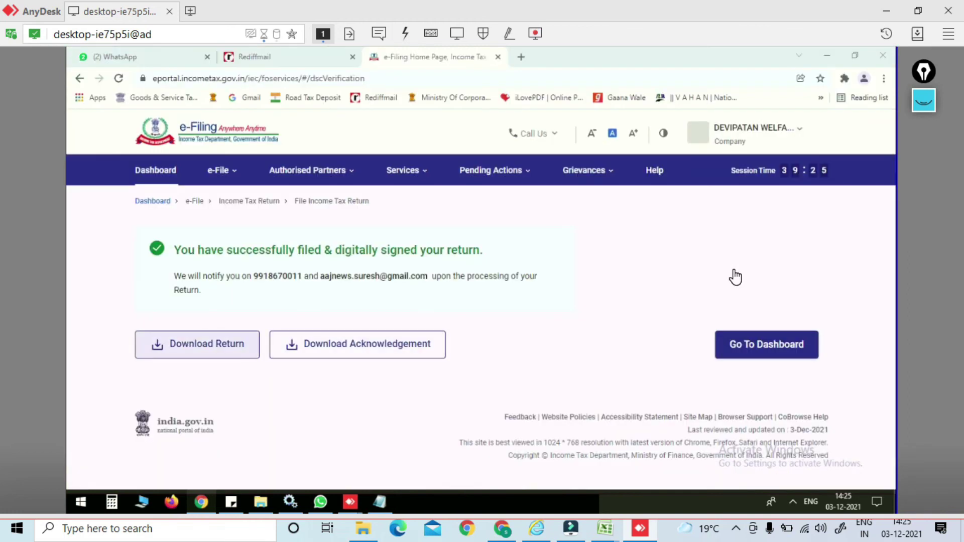